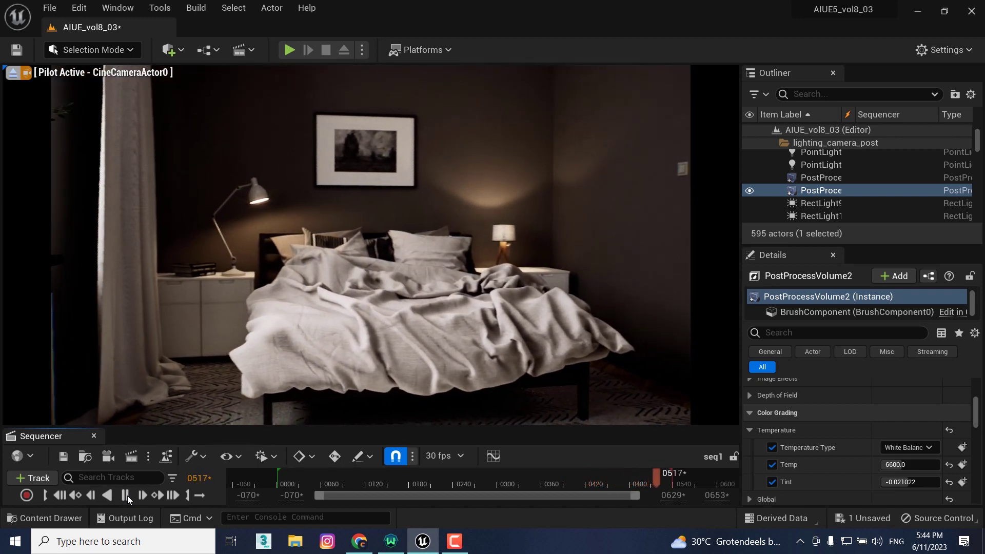
# - Play back the seq1 camera animation in the bedroom shot and return the playhead to the start of the sequence
pyautogui.click(126, 496)
pyautogui.click(126, 496)
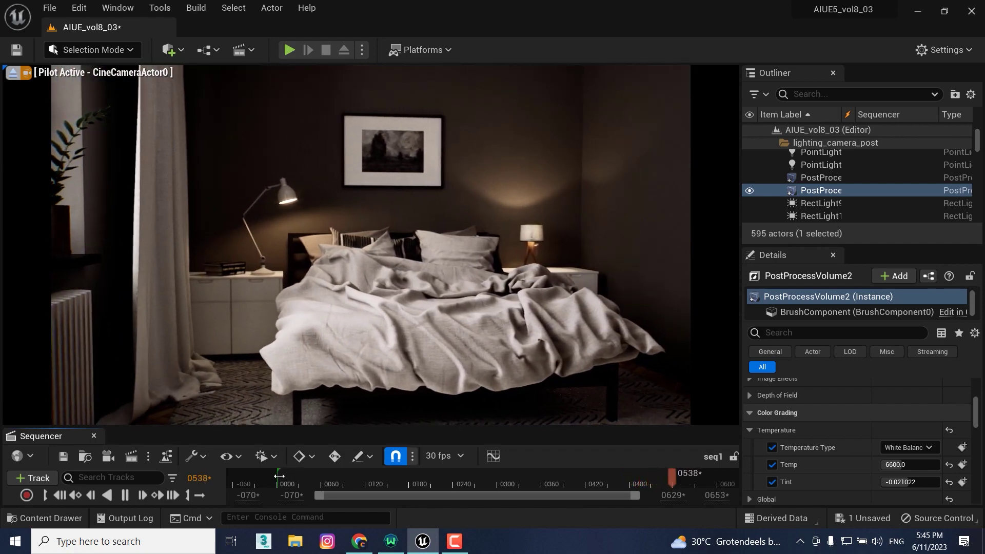
pyautogui.click(279, 476)
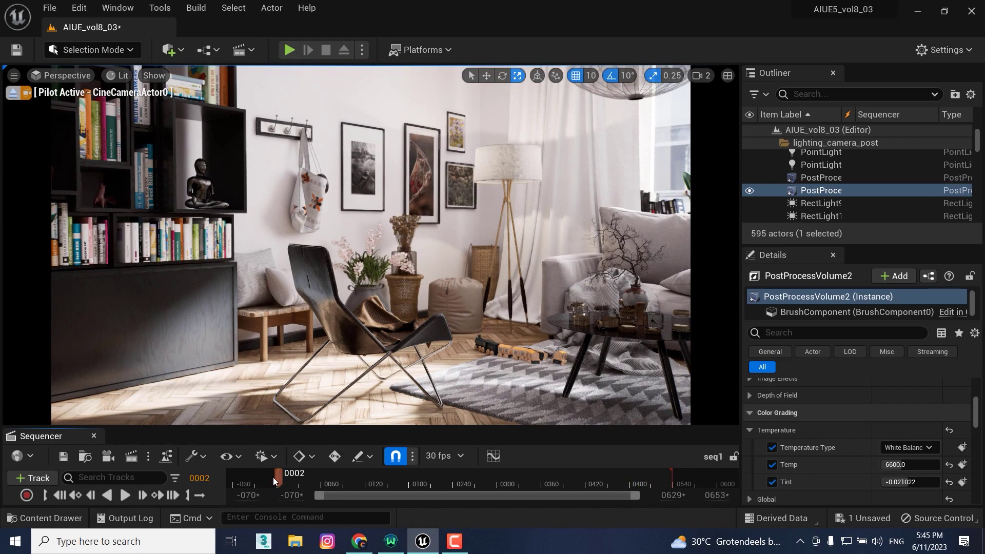
# - Close the Sequencer and turn off game view to show the actor icons in the scene
pyautogui.click(93, 436)
pyautogui.moveTo(524, 383); pyautogui.dragTo(302, 382, button='right')
pyautogui.press('g')
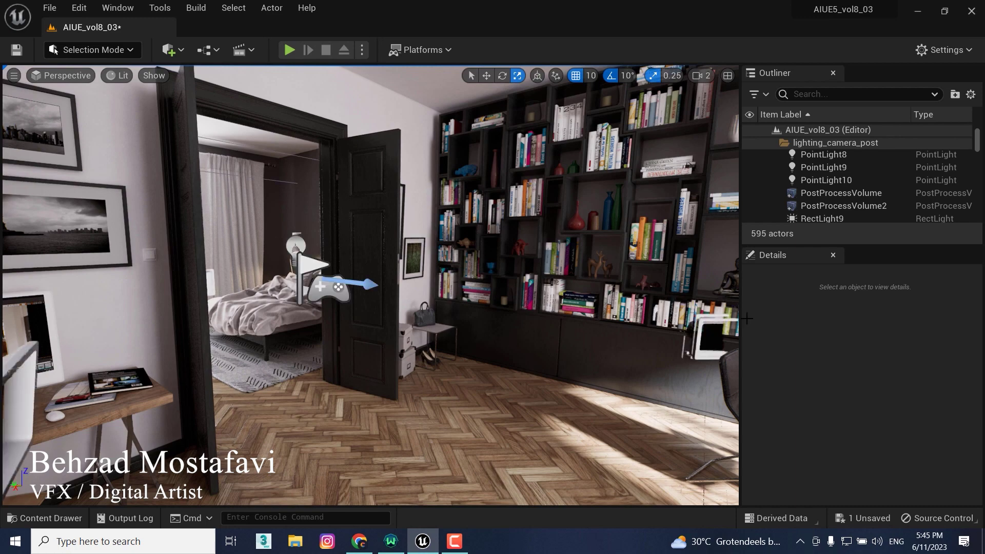
# - Select PostProcessVolume and examine its bounds from outside the building
pyautogui.click(832, 196)
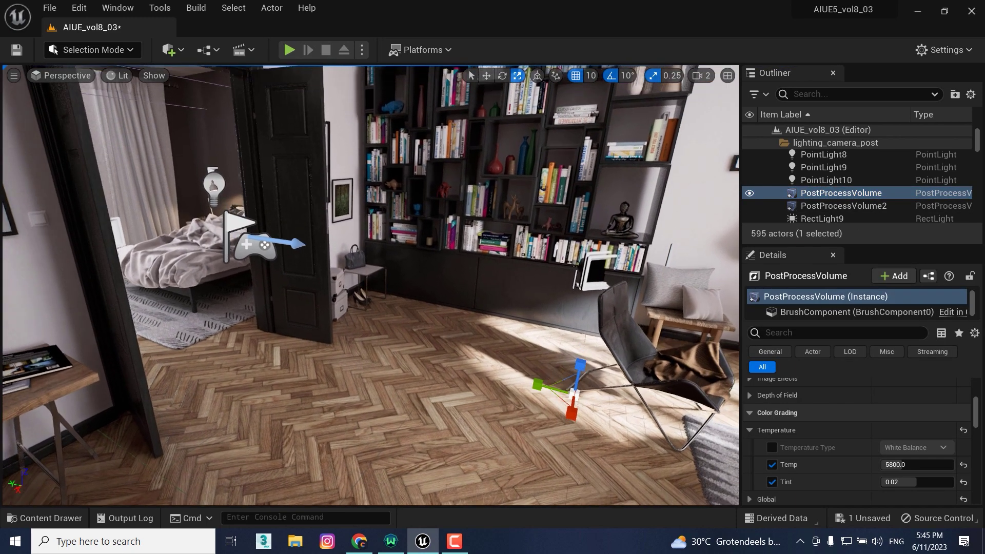
pyautogui.press('s')
pyautogui.moveTo(370, 285)
pyautogui.mouseDown(button='right')
pyautogui.moveTo(318, 298)
pyautogui.moveTo(370, 292)
pyautogui.mouseUp(button='right')
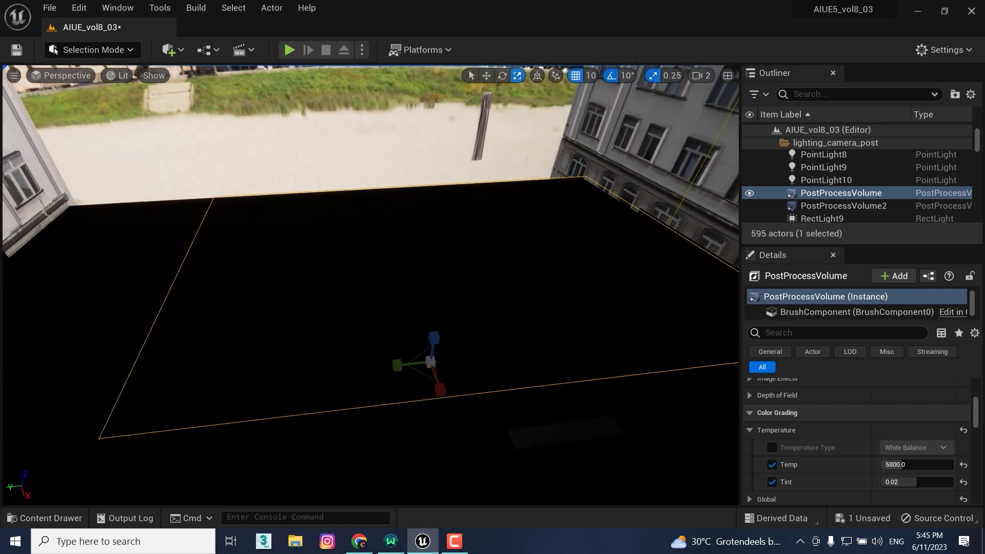
pyautogui.moveTo(370, 293); pyautogui.dragTo(405, 274, button='right')
# - Focus on PostProcessVolume2 and adjust its scale to fit the bedroom, with a Y scale of 1.0, checking its bounds around the room
pyautogui.doubleClick(816, 206)
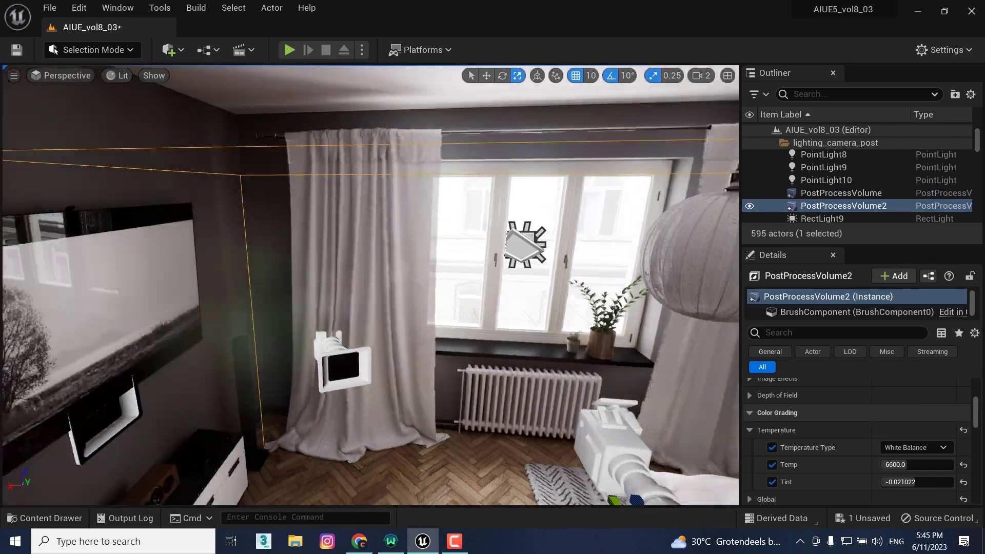
pyautogui.moveTo(370, 286); pyautogui.dragTo(402, 277, button='right')
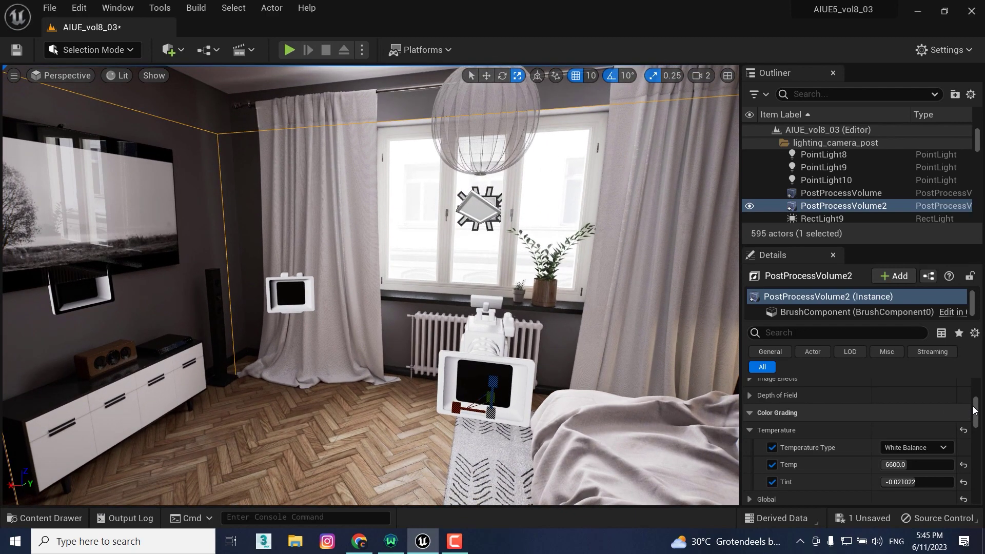
pyautogui.scroll(5, 976, 387)
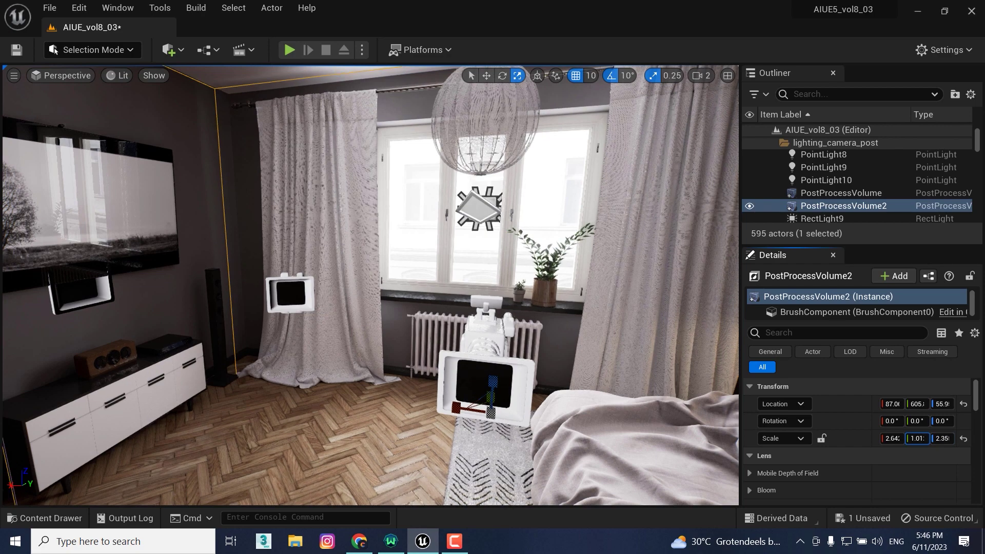
pyautogui.moveTo(370, 285); pyautogui.dragTo(301, 300, button='right')
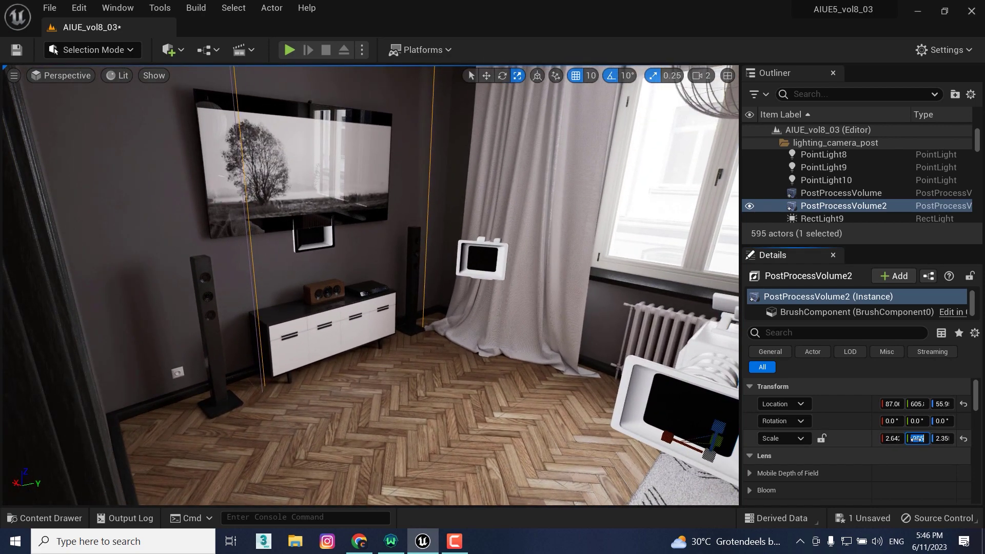
pyautogui.moveTo(400, 286); pyautogui.dragTo(149, 282, button='right')
pyautogui.moveTo(371, 285); pyautogui.dragTo(484, 396, button='right')
pyautogui.press('s')
pyautogui.press('w')
pyautogui.press('s')
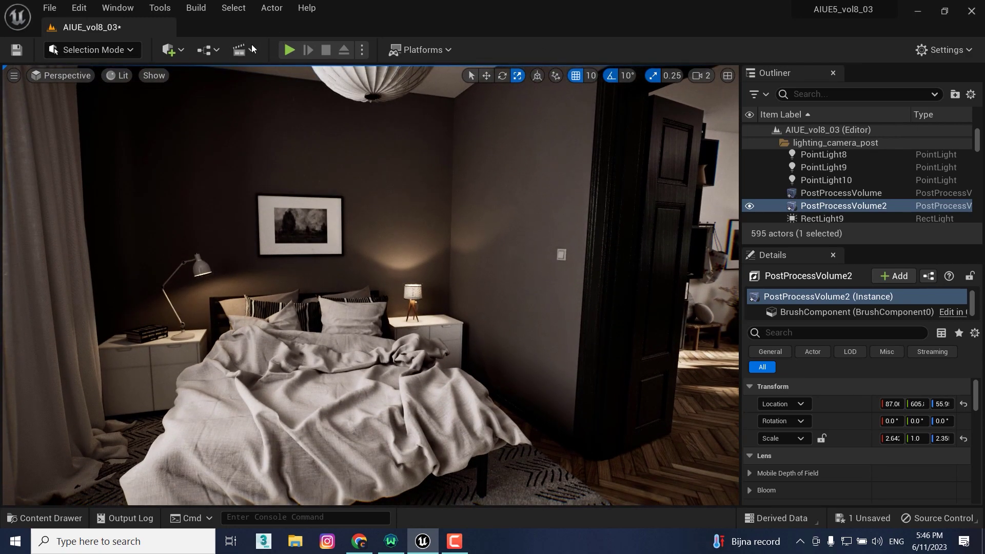
# - Reopen the seq1 level sequence and view the scene through CineCameraActor0
pyautogui.click(252, 48)
pyautogui.click(270, 158)
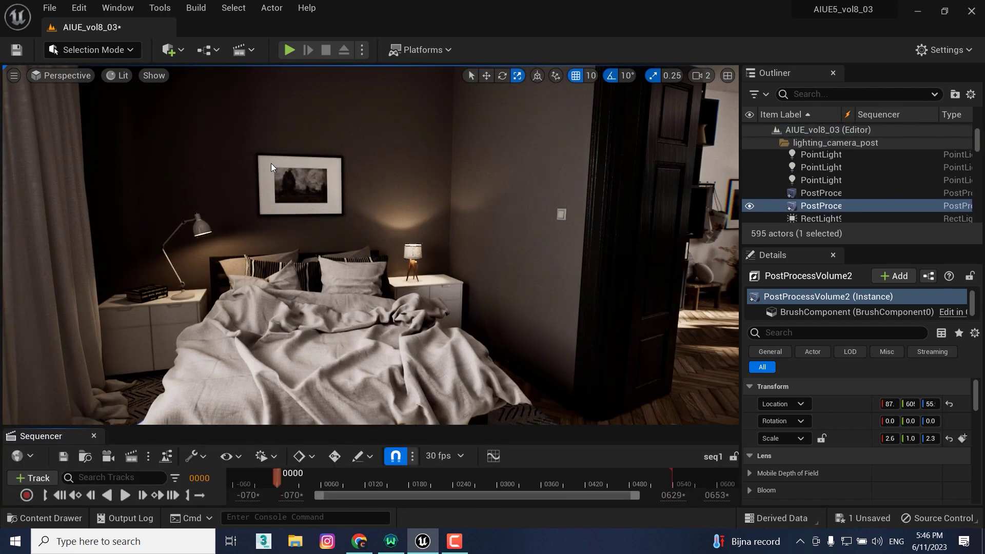
pyautogui.click(69, 74)
pyautogui.moveTo(103, 209)
pyautogui.click(246, 398)
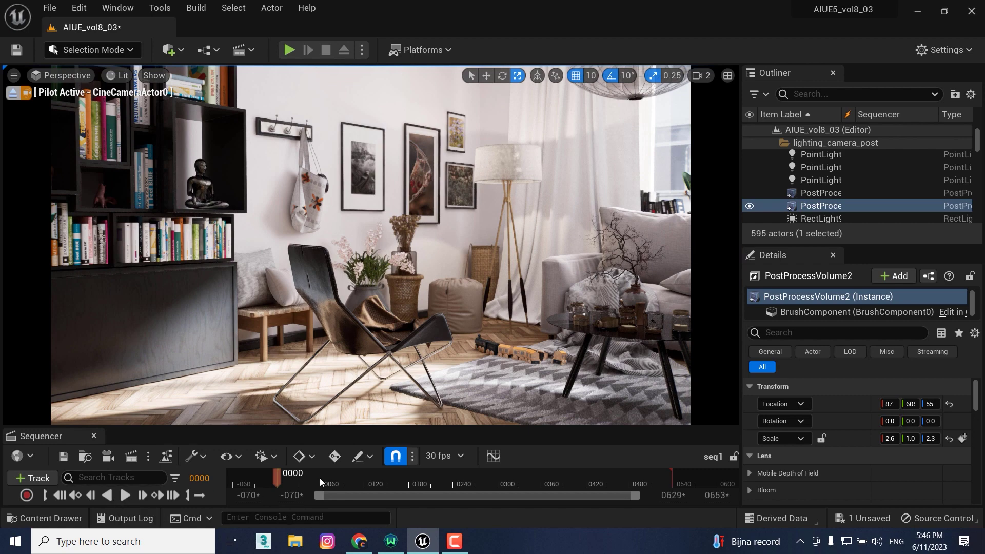
# - Examine the Bloom settings of PostProcessVolume in the living room shot at frame 170
pyautogui.moveTo(279, 477); pyautogui.dragTo(402, 495)
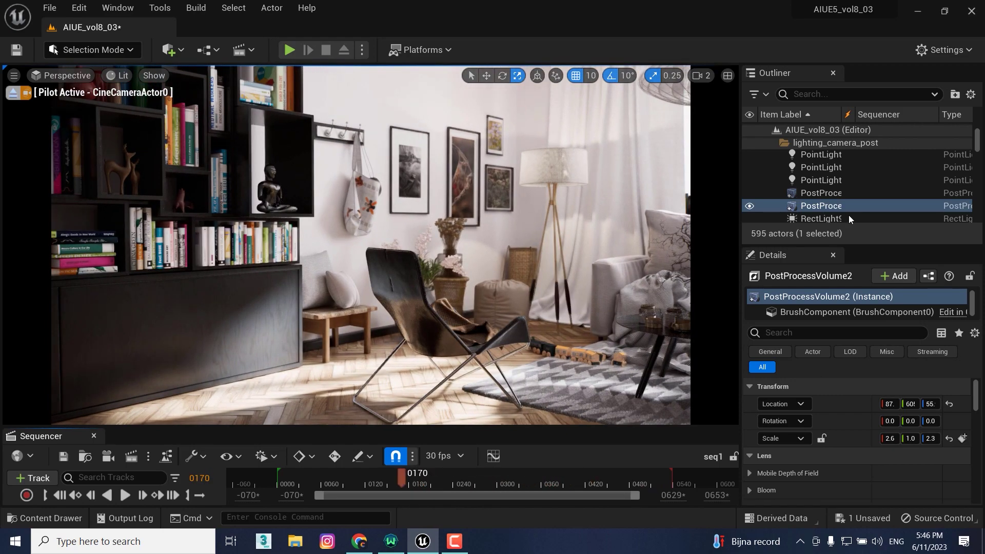
pyautogui.click(821, 193)
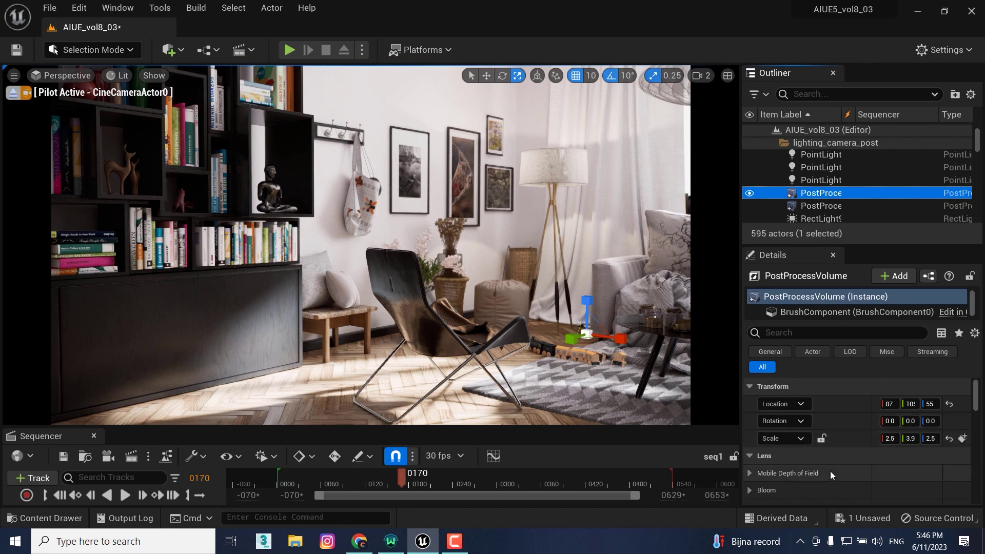
pyautogui.moveTo(830, 471); pyautogui.dragTo(830, 389, button='right')
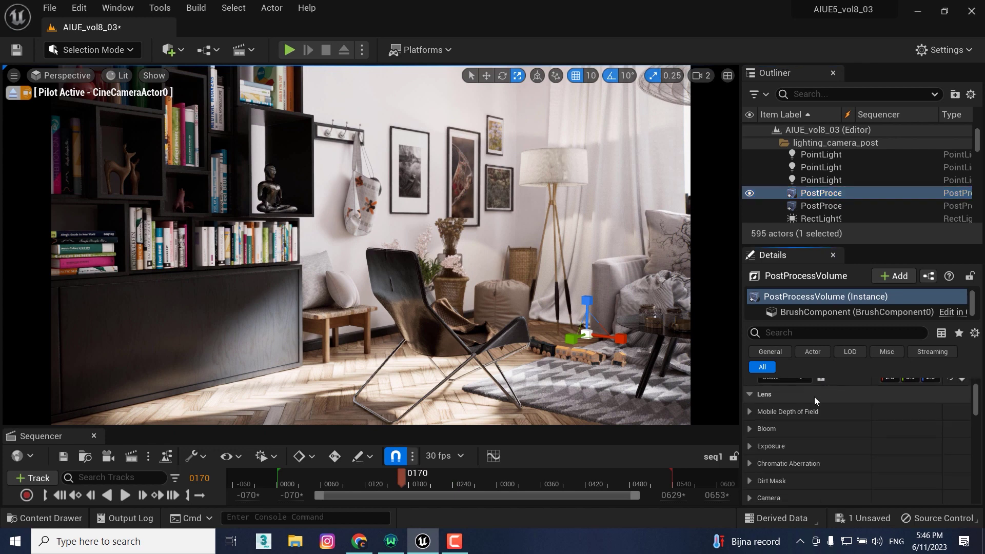
pyautogui.click(750, 429)
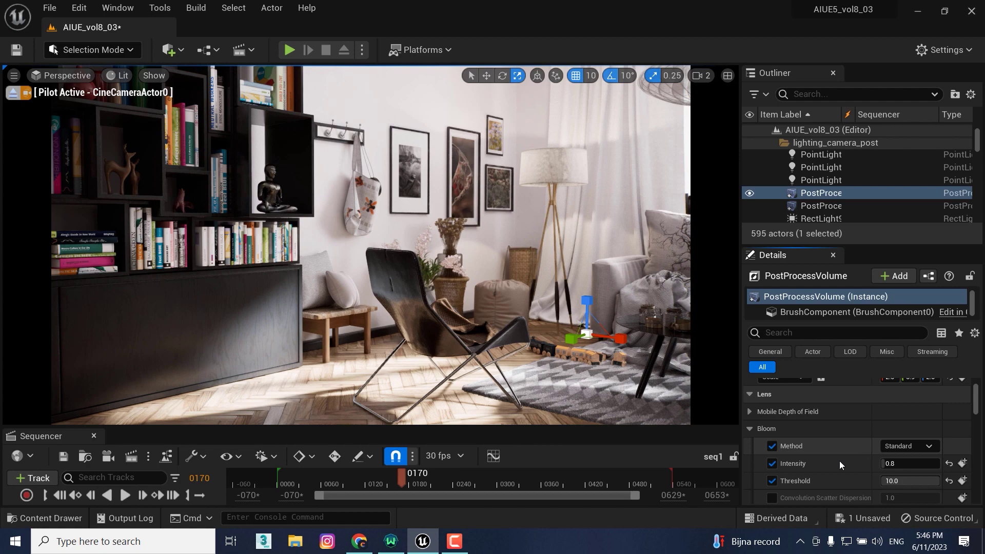
# - In the bedroom shot at frame 495, raise the Bloom intensity of PostProcessVolume2 to about 1.37
pyautogui.moveTo(405, 478); pyautogui.dragTo(642, 481)
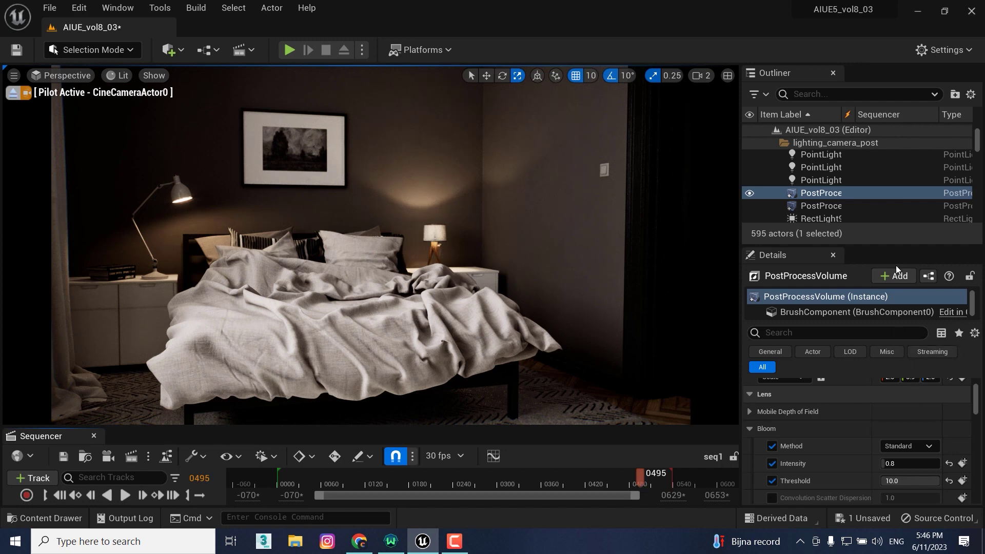
pyautogui.click(832, 206)
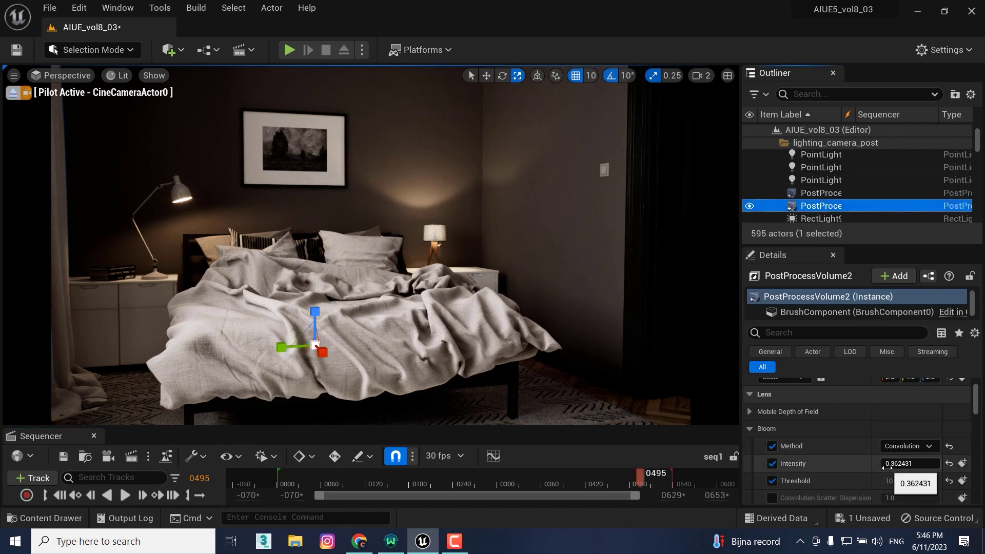
pyautogui.moveTo(887, 467); pyautogui.dragTo(923, 468)
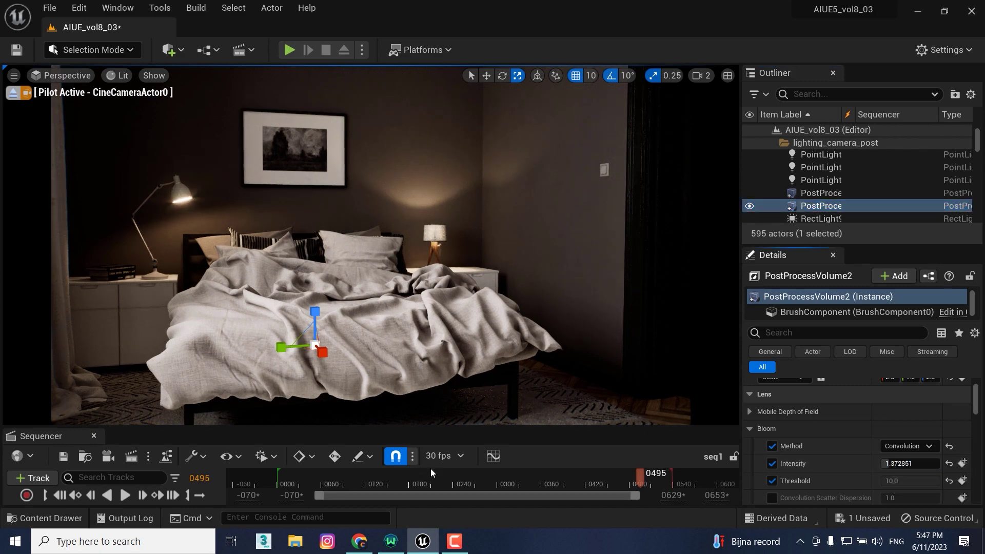
# - Return to the living room shot at frame 148 and examine the Exposure settings of PostProcessVolume, including Min and Max EV100
pyautogui.click(386, 480)
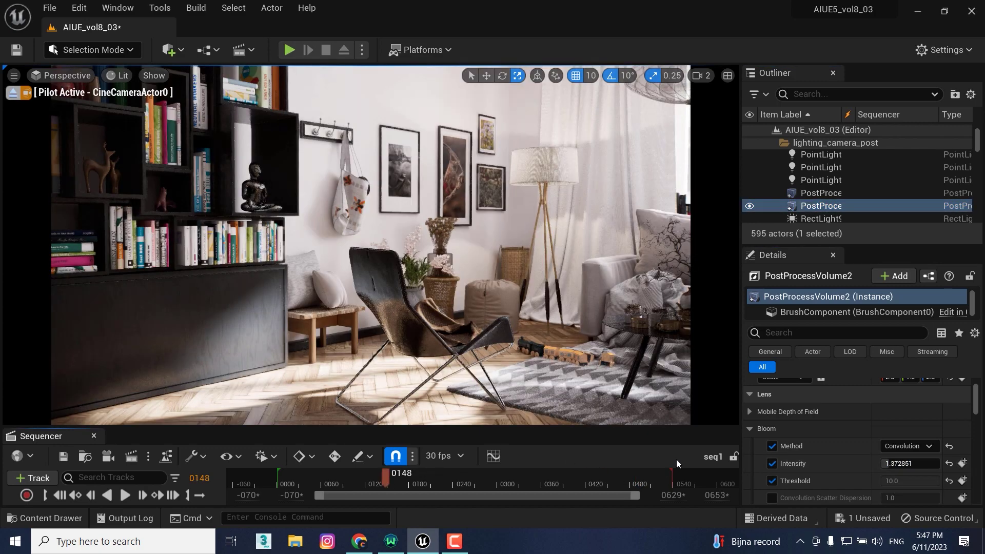
pyautogui.click(751, 430)
pyautogui.click(750, 446)
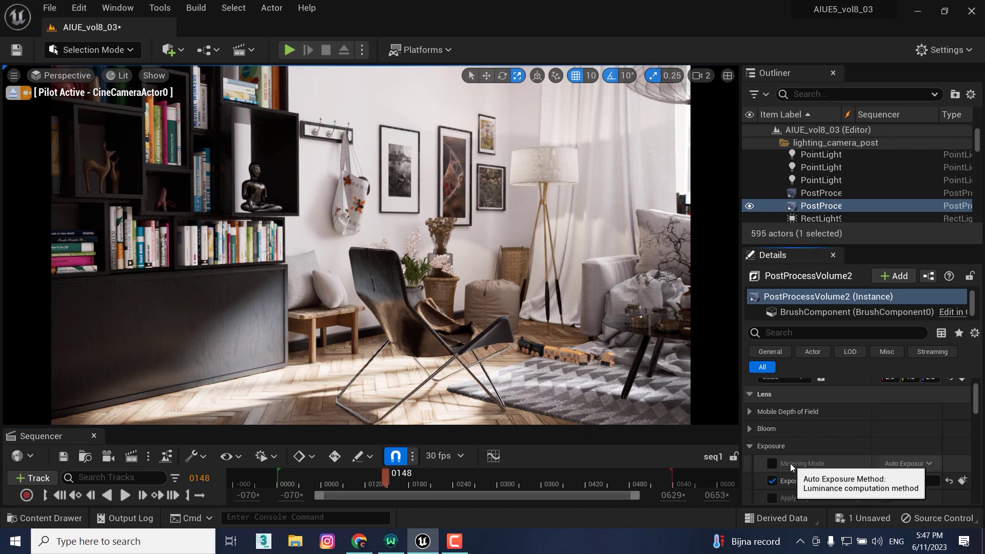
pyautogui.scroll(-1, 790, 463)
pyautogui.click(828, 193)
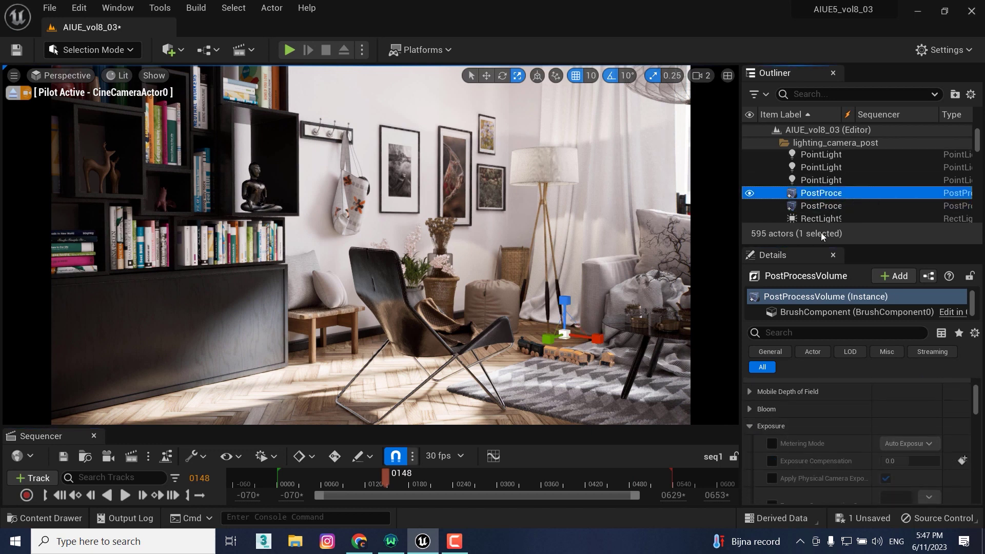
pyautogui.scroll(-2, 802, 446)
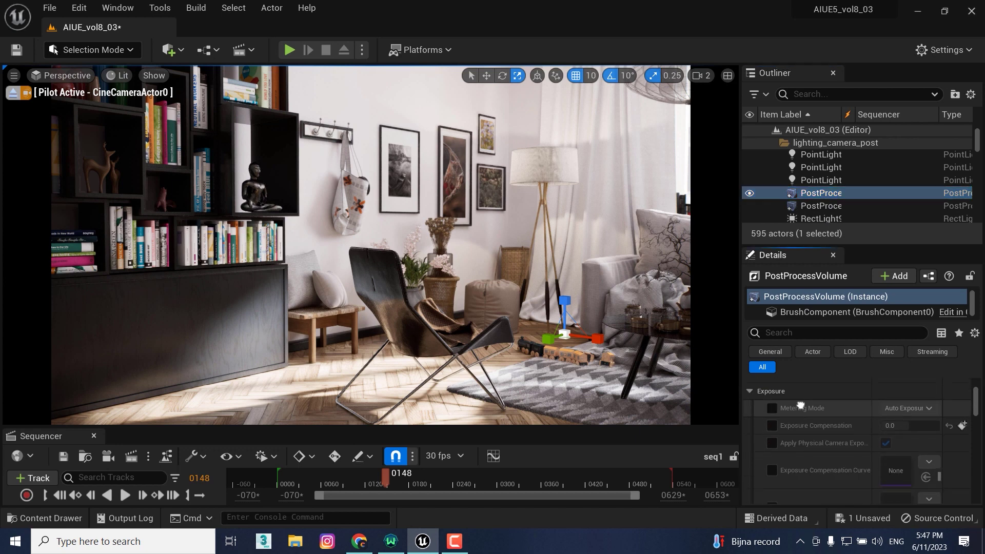
pyautogui.scroll(-5, 801, 406)
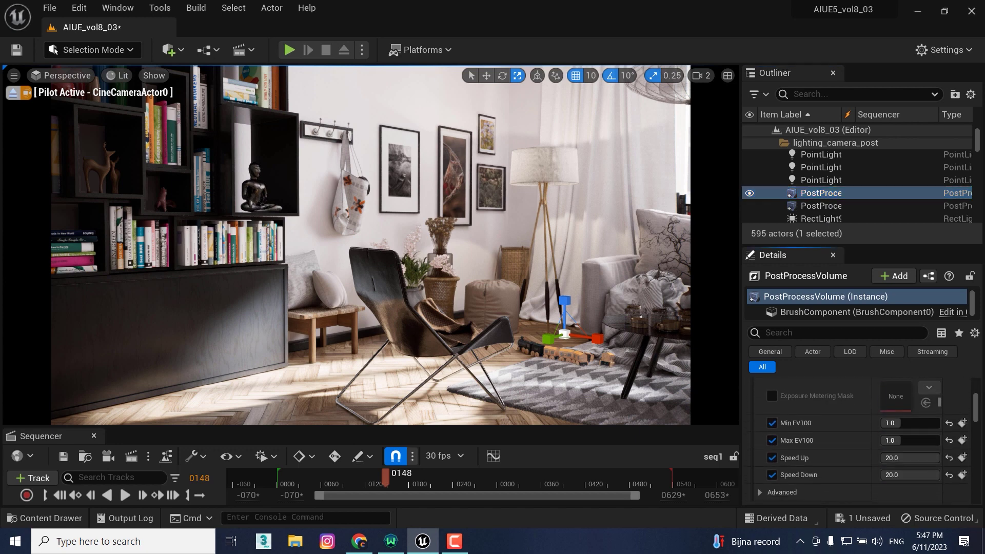
pyautogui.scroll(2, 863, 442)
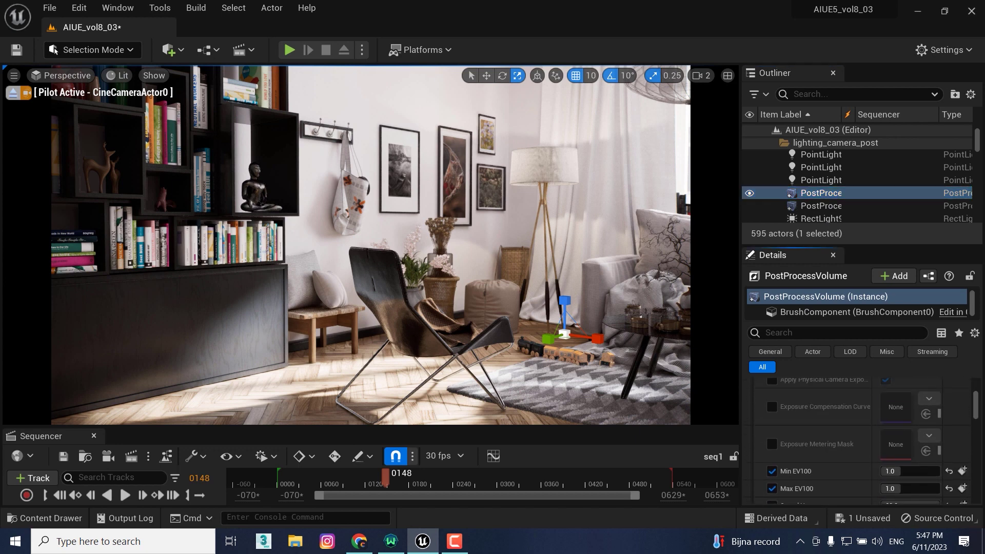
# - Check the Exposure Compensation of PostProcessVolume2 in the bedroom shot at frame 514 and compare with the living room at frame 203
pyautogui.click(822, 205)
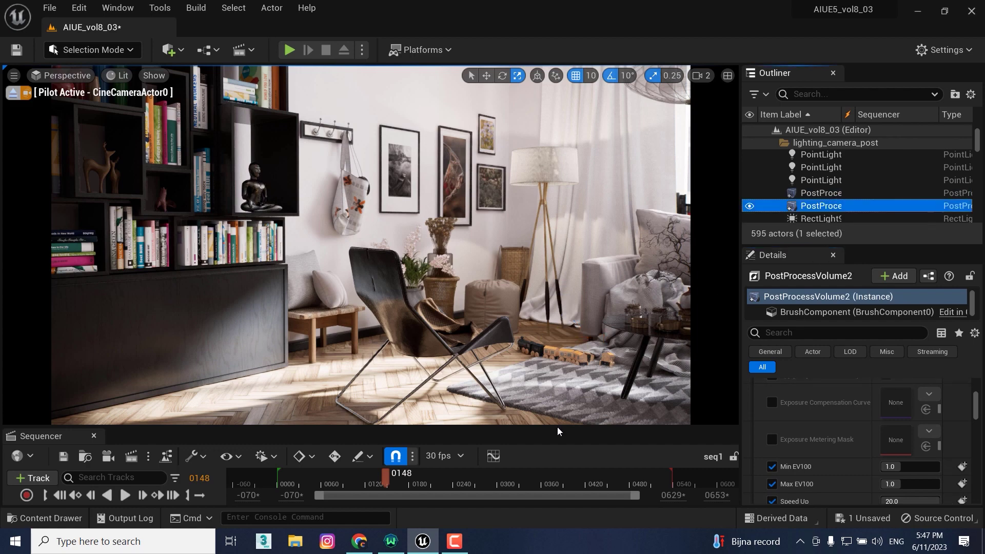
pyautogui.click(656, 480)
pyautogui.scroll(4, 829, 462)
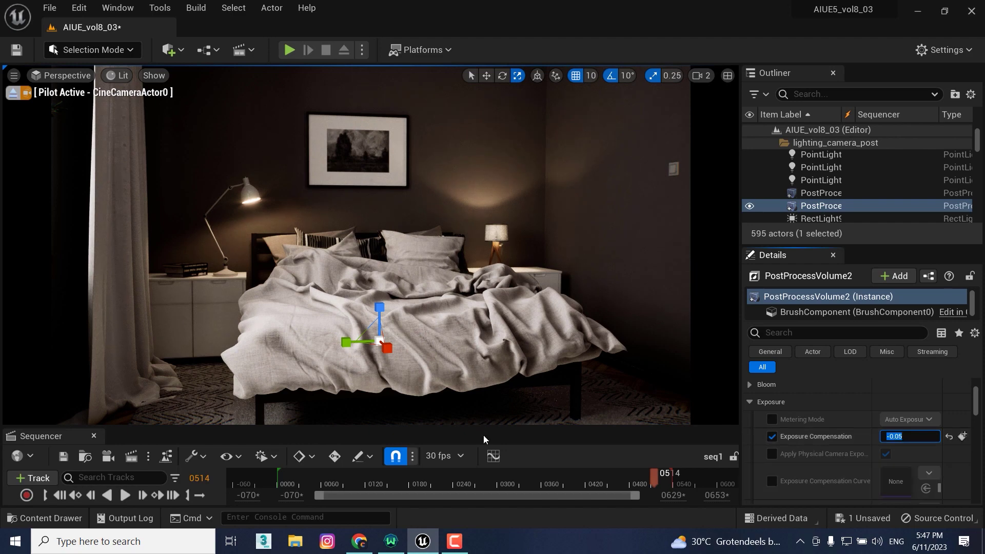
pyautogui.moveTo(622, 479); pyautogui.dragTo(572, 479)
pyautogui.moveTo(481, 491); pyautogui.dragTo(426, 489)
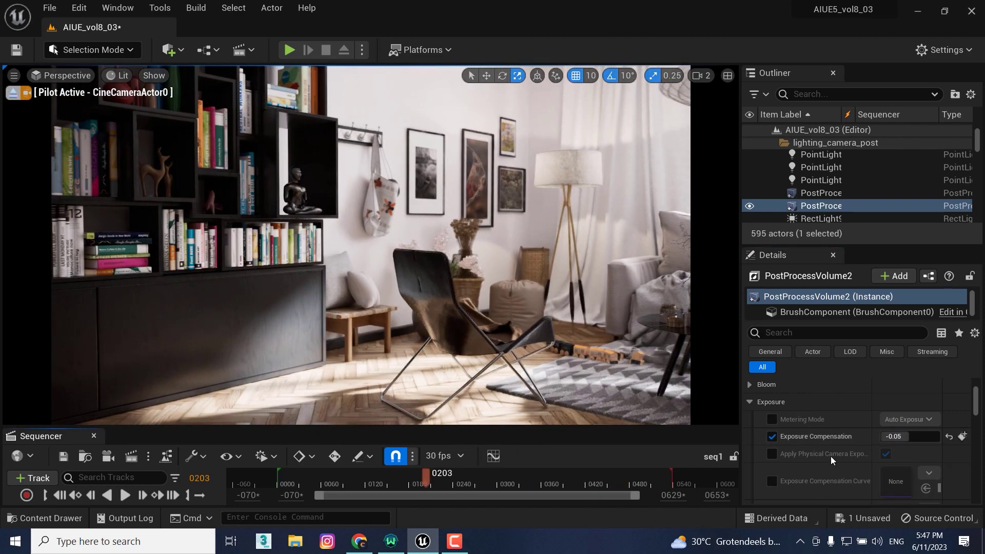
# - Examine the Chromatic Aberration and vignette settings of PostProcessVolume2 in the bedroom shot at frame 490
pyautogui.click(766, 405)
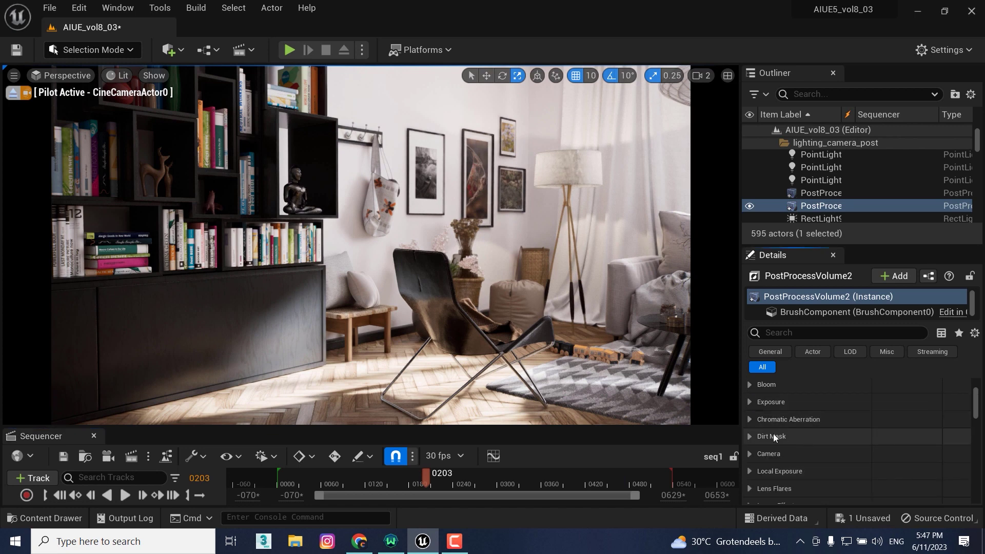
pyautogui.scroll(-1, 774, 433)
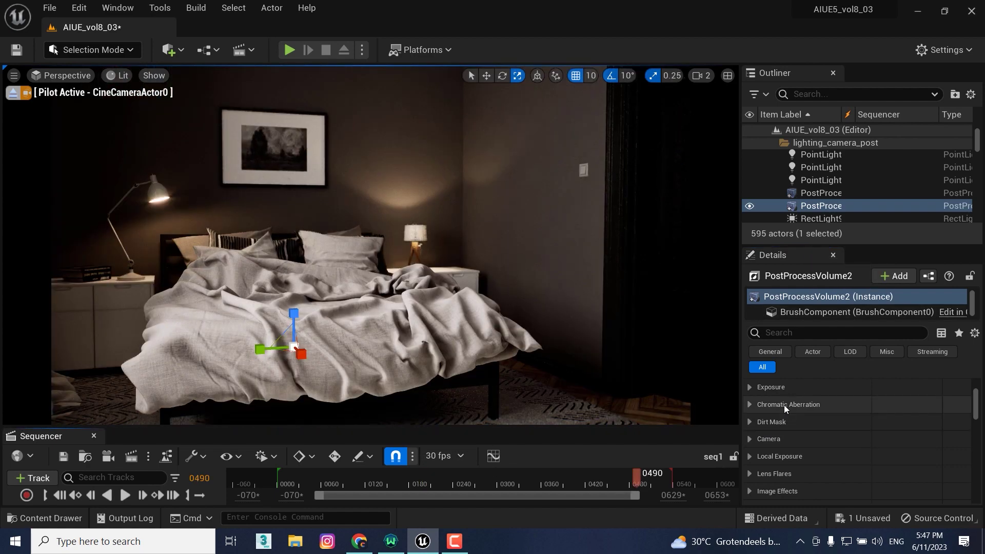
pyautogui.click(752, 405)
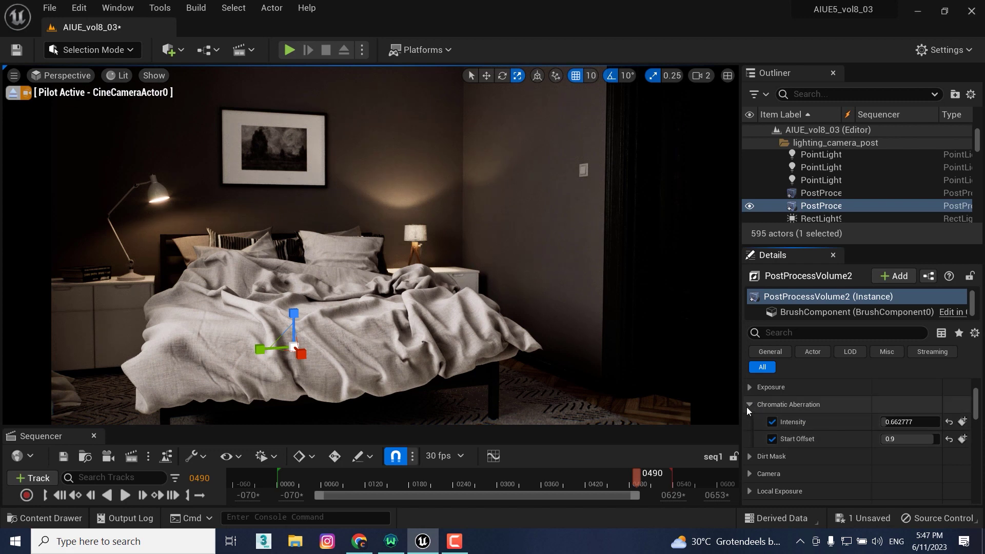
pyautogui.click(751, 405)
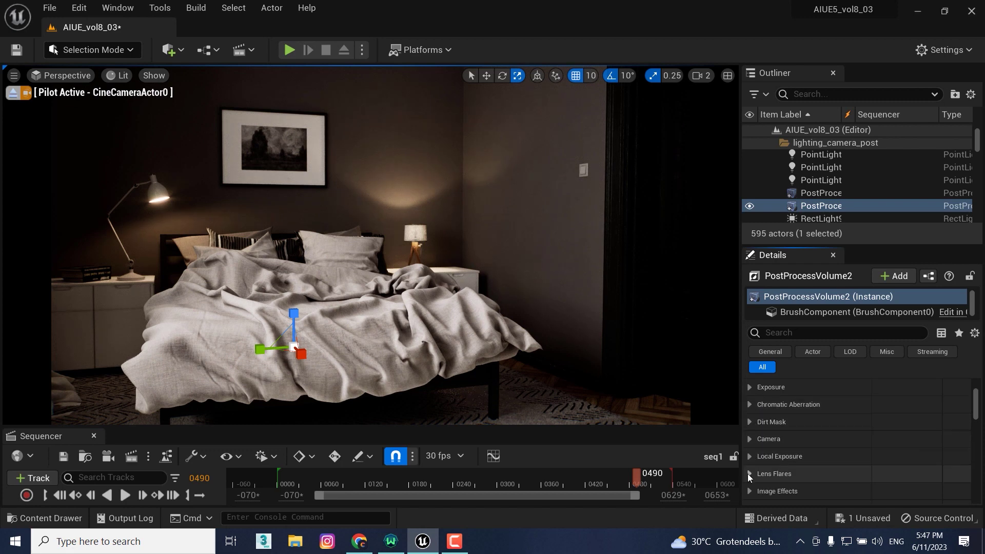
pyautogui.scroll(-3, 750, 414)
pyautogui.click(751, 441)
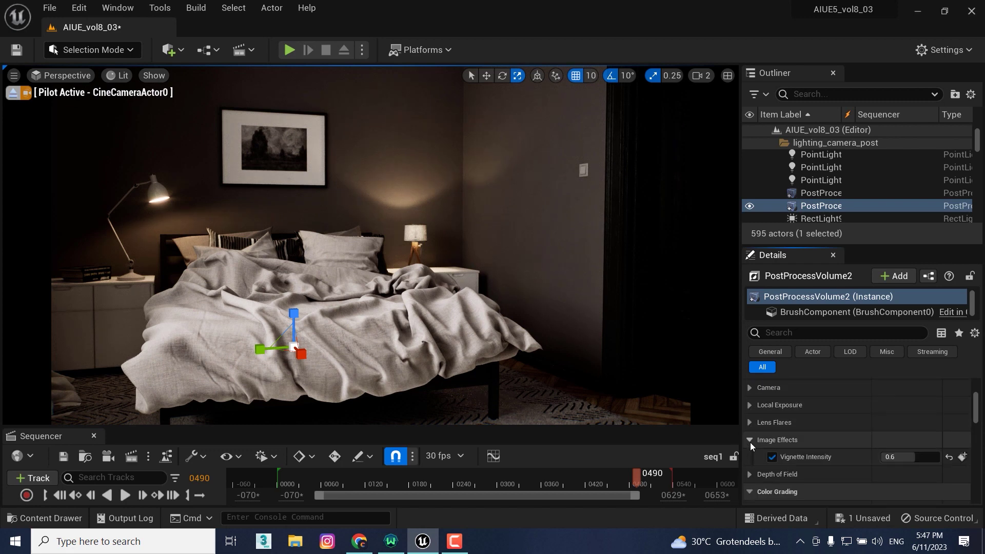
pyautogui.click(751, 440)
# - Raise the Lens Flares intensity of PostProcessVolume2 to about 4.04
pyautogui.click(751, 423)
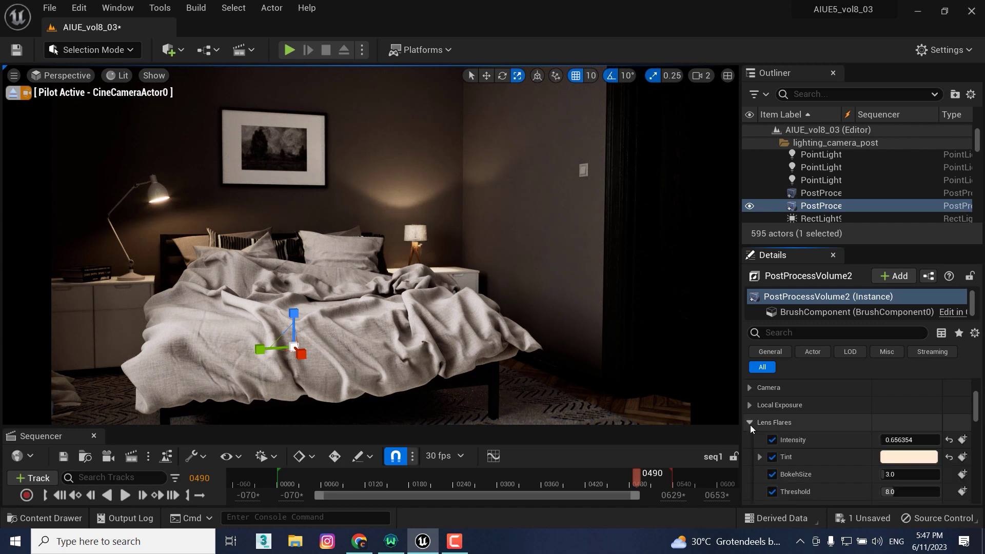
pyautogui.moveTo(887, 439); pyautogui.dragTo(919, 439)
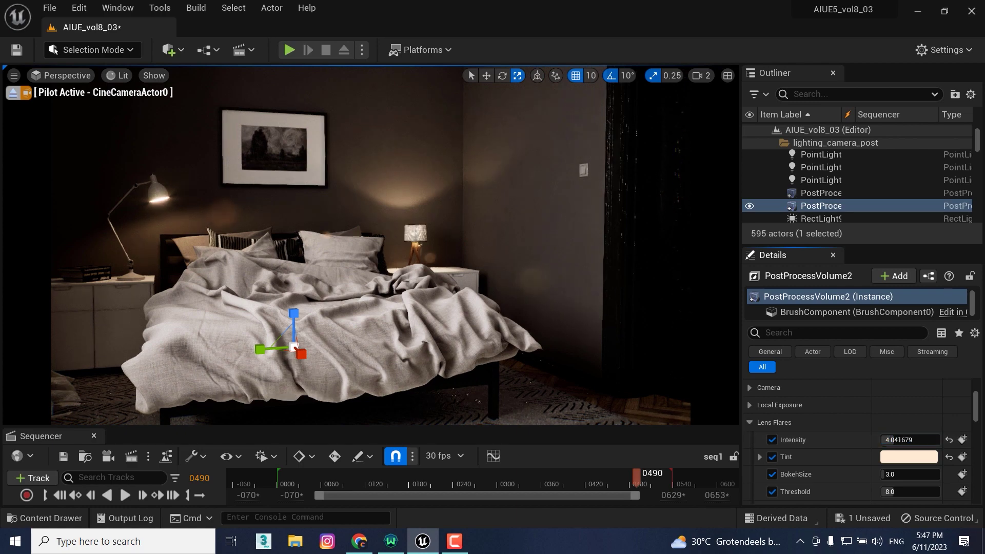
# - Scrub back and forth through the bedroom shot to frame 504 to check the lens flares, and collapse the Lens Flares settings
pyautogui.moveTo(630, 482); pyautogui.dragTo(613, 495)
pyautogui.moveTo(632, 490)
pyautogui.mouseDown()
pyautogui.moveTo(695, 487)
pyautogui.moveTo(633, 490)
pyautogui.moveTo(647, 489)
pyautogui.mouseUp()
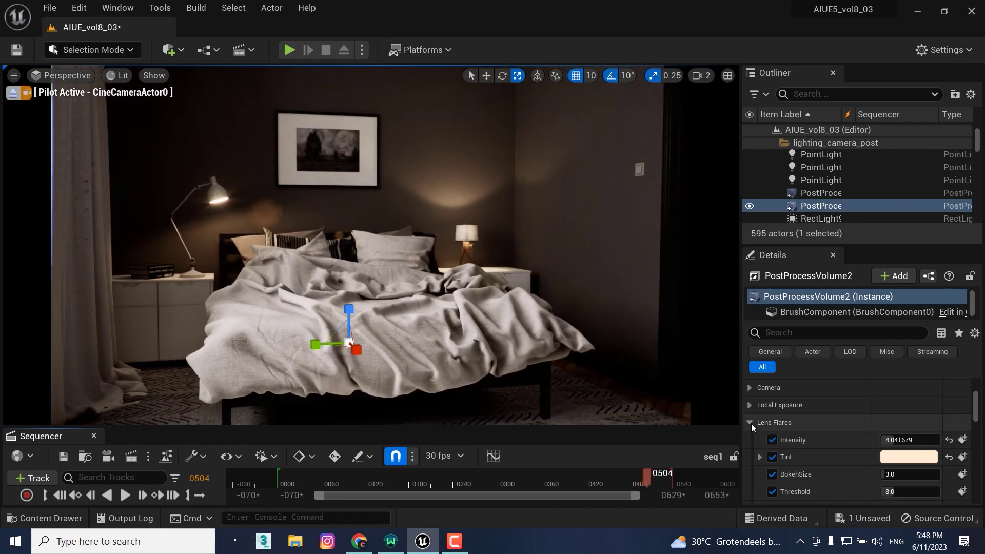
pyautogui.click(774, 423)
# - Compare the Color Grading Temp and Tint of PostProcessVolume2 and PostProcessVolume, viewing the living room at frame 172 and the bedroom at frame 474
pyautogui.scroll(-2, 789, 396)
pyautogui.scroll(-3, 789, 397)
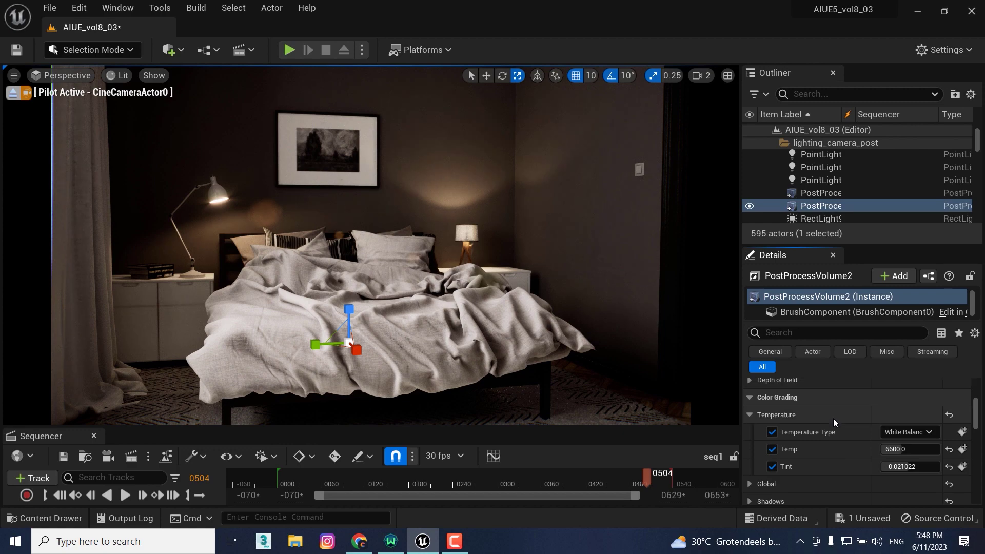
pyautogui.click(821, 194)
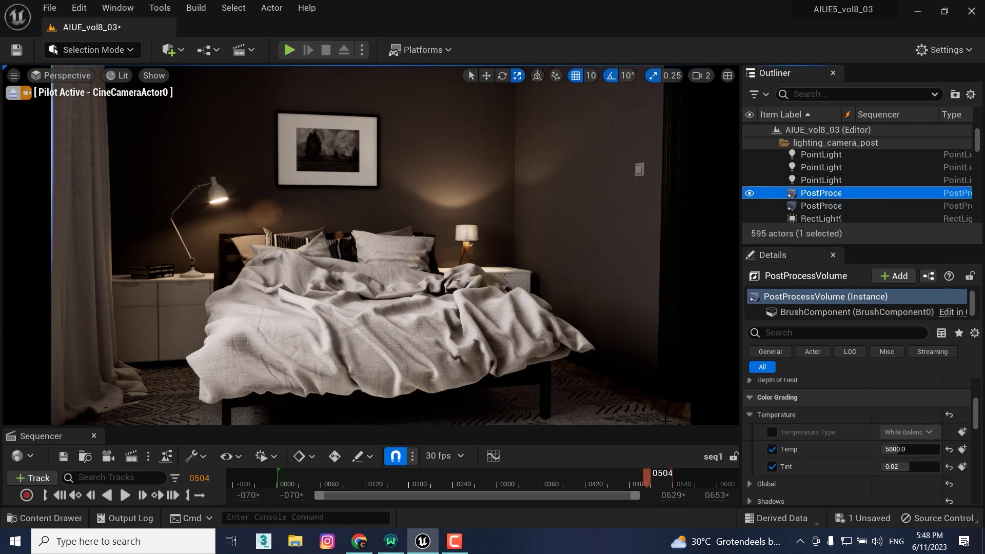
pyautogui.click(404, 481)
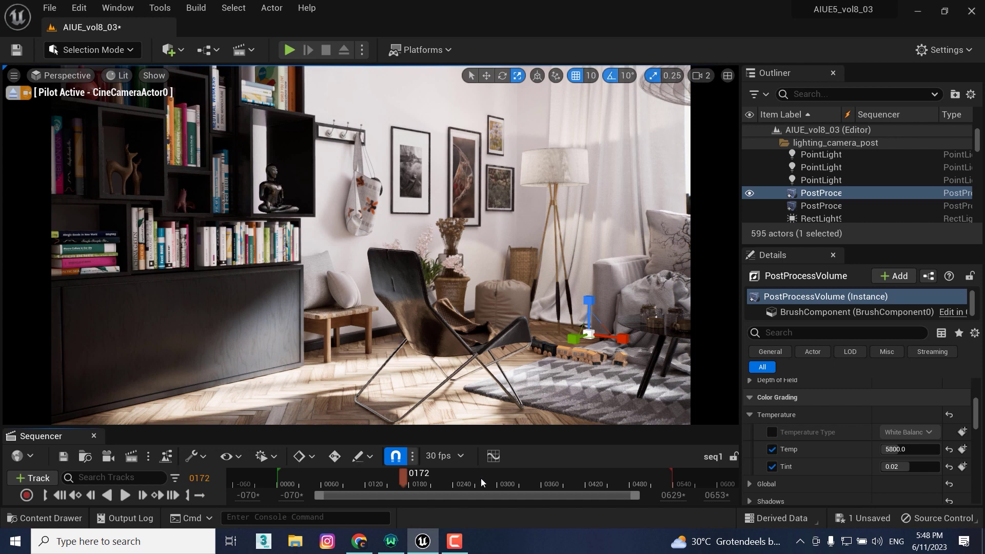
pyautogui.click(626, 478)
pyautogui.click(844, 205)
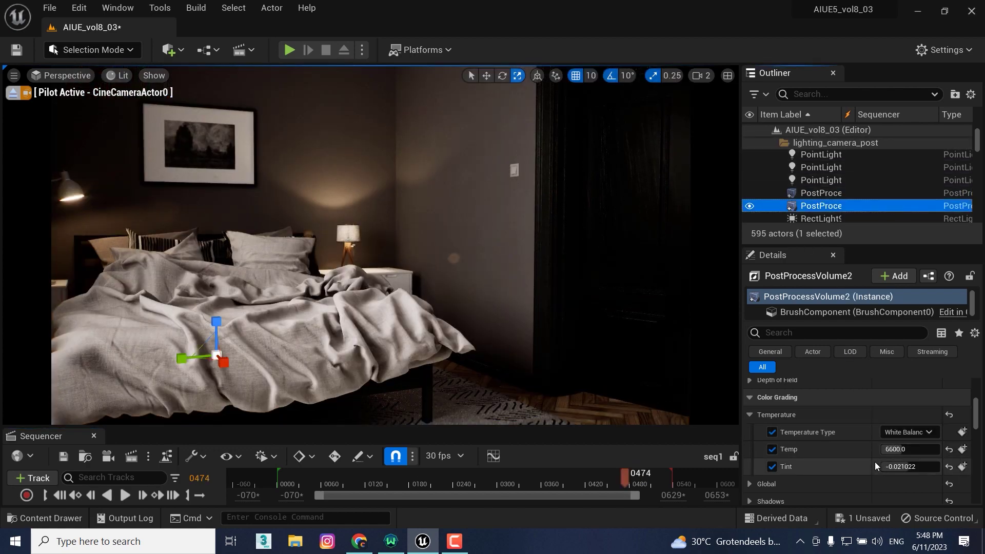
# - Compare the Global Saturation of PostProcessVolume2 with that of PostProcessVolume, and collapse the Global settings
pyautogui.click(749, 415)
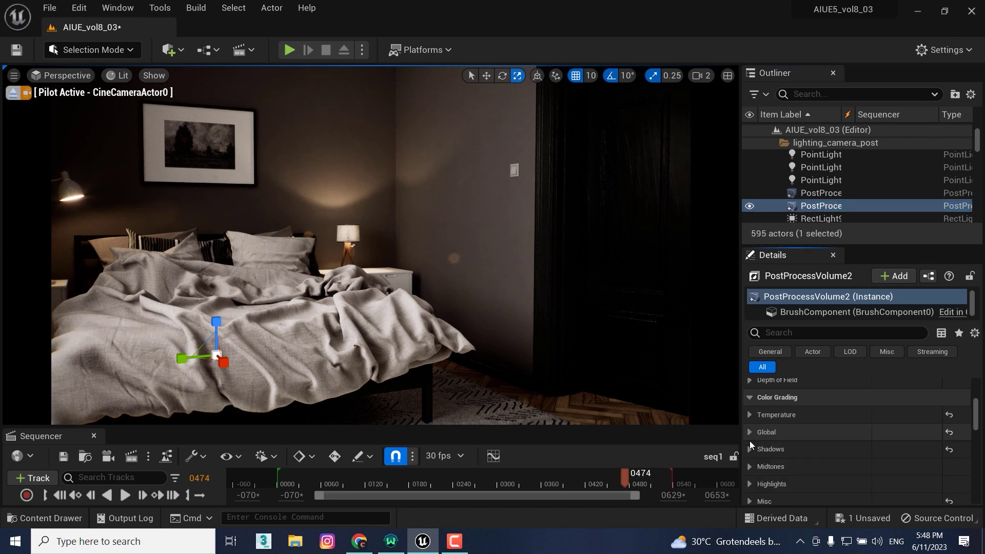
pyautogui.click(749, 432)
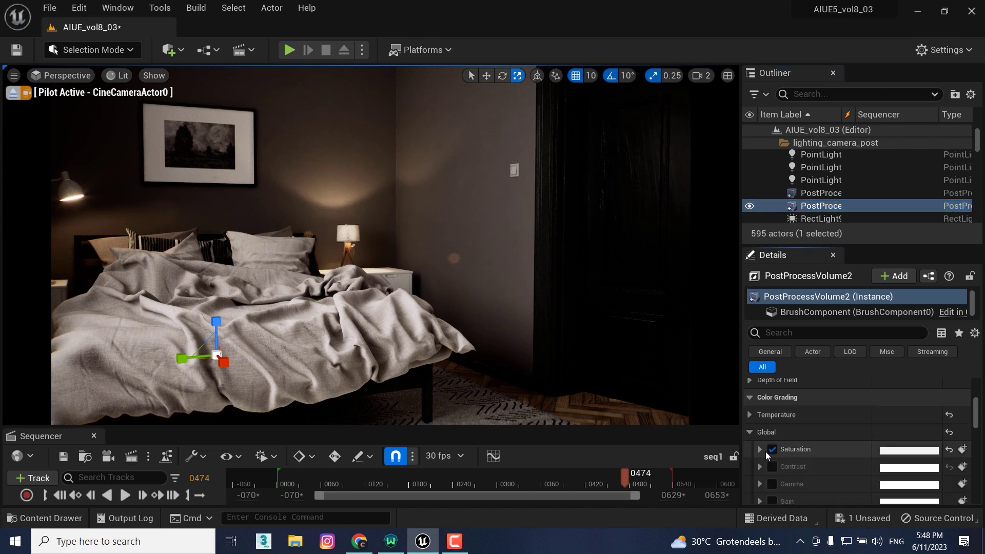
pyautogui.click(760, 449)
pyautogui.scroll(-3, 808, 489)
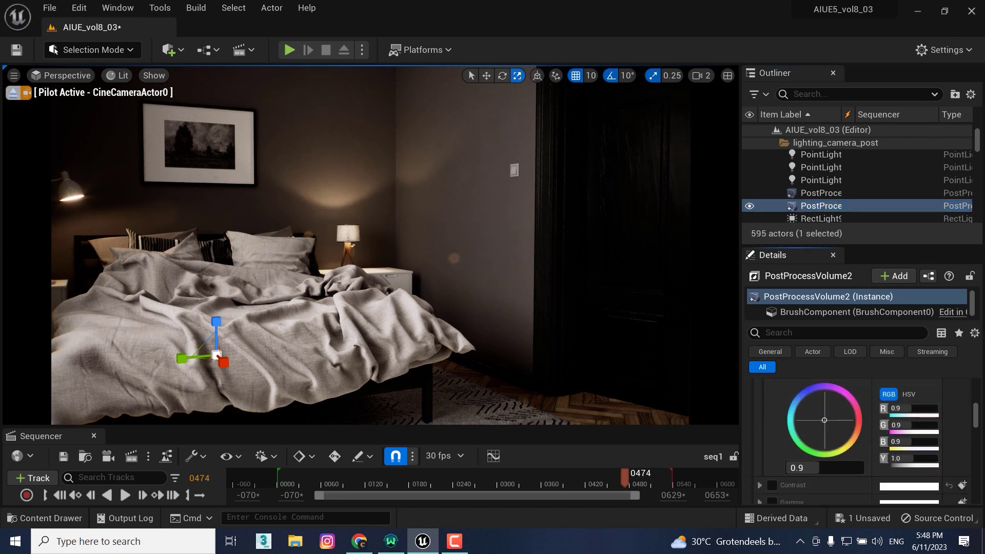
pyautogui.click(831, 195)
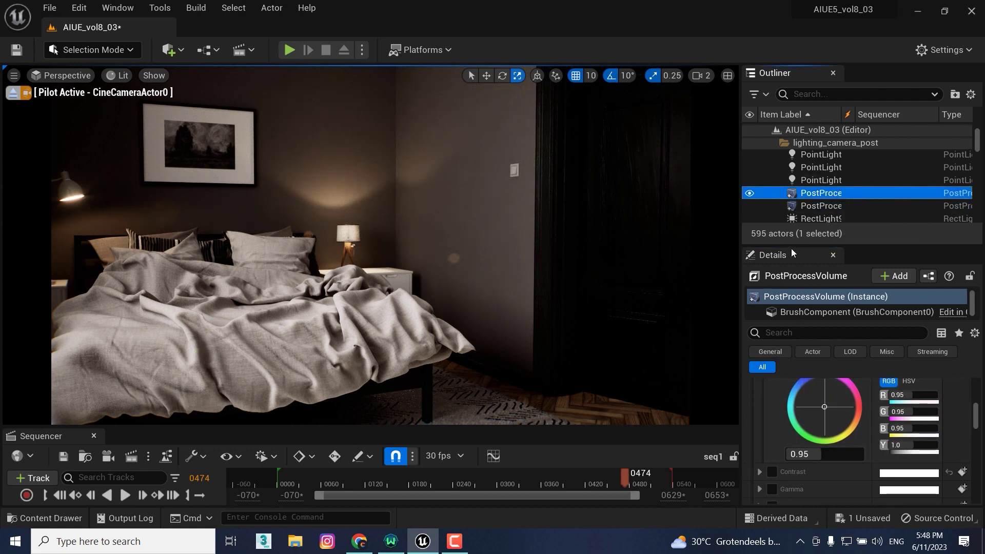
pyautogui.click(832, 207)
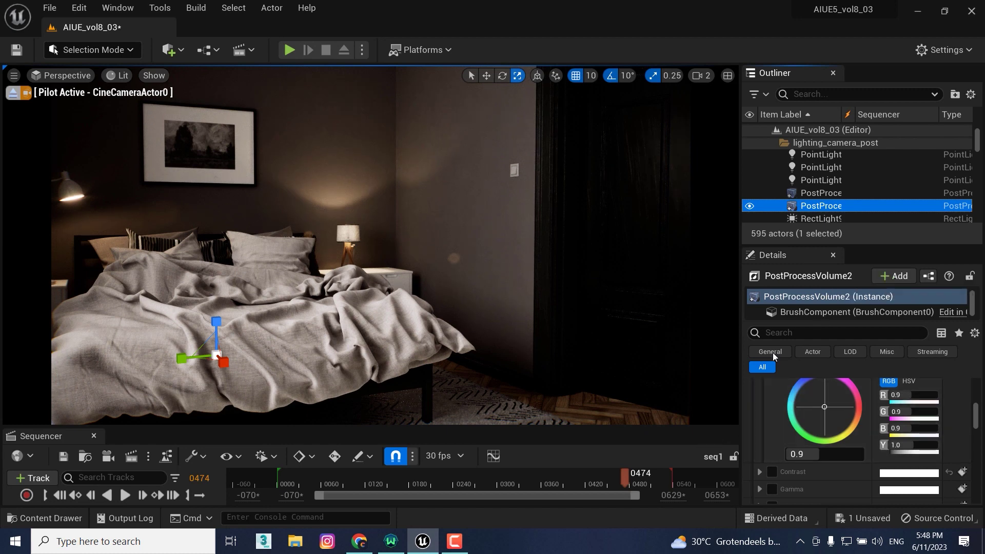
pyautogui.scroll(-1, 826, 206)
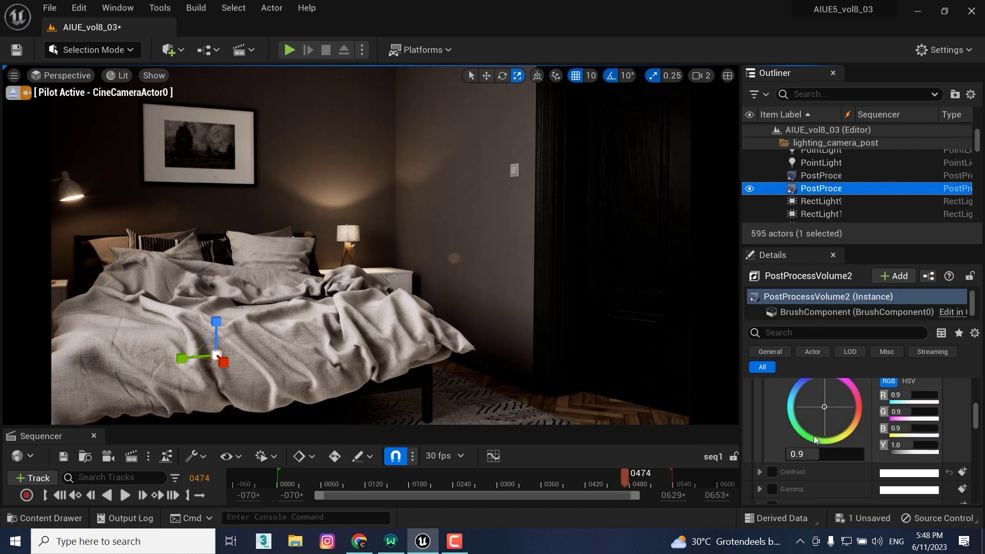
pyautogui.scroll(2, 771, 471)
pyautogui.click(760, 423)
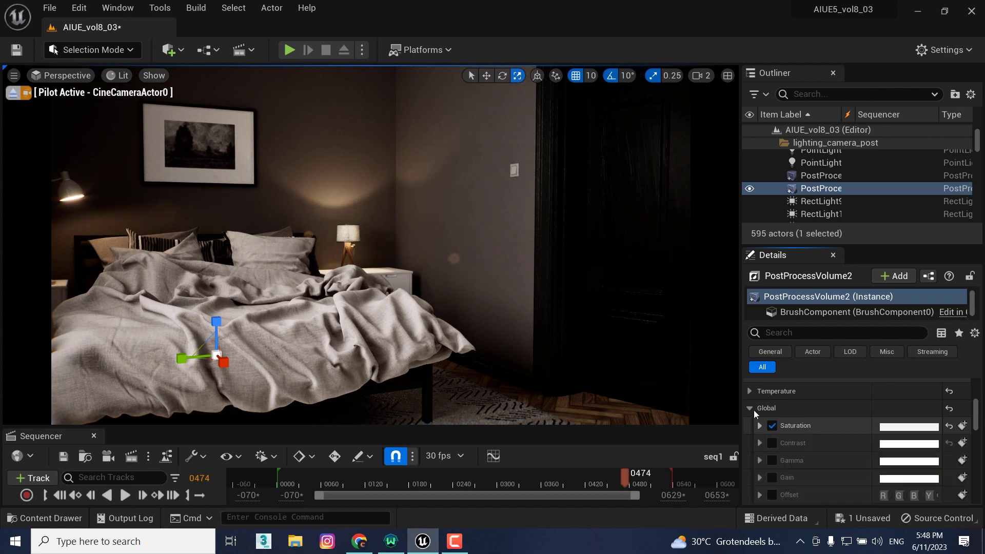
pyautogui.click(750, 409)
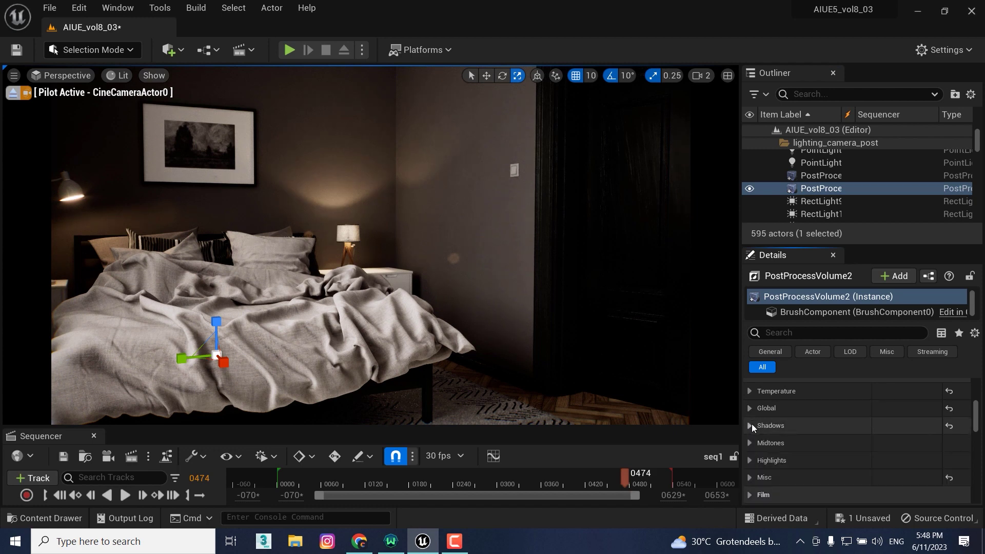
# - Examine the Shadows Contrast and Gamma of PostProcessVolume2 and compare the Gamma with that of PostProcessVolume
pyautogui.click(752, 425)
pyautogui.moveTo(816, 447); pyautogui.dragTo(815, 399, button='right')
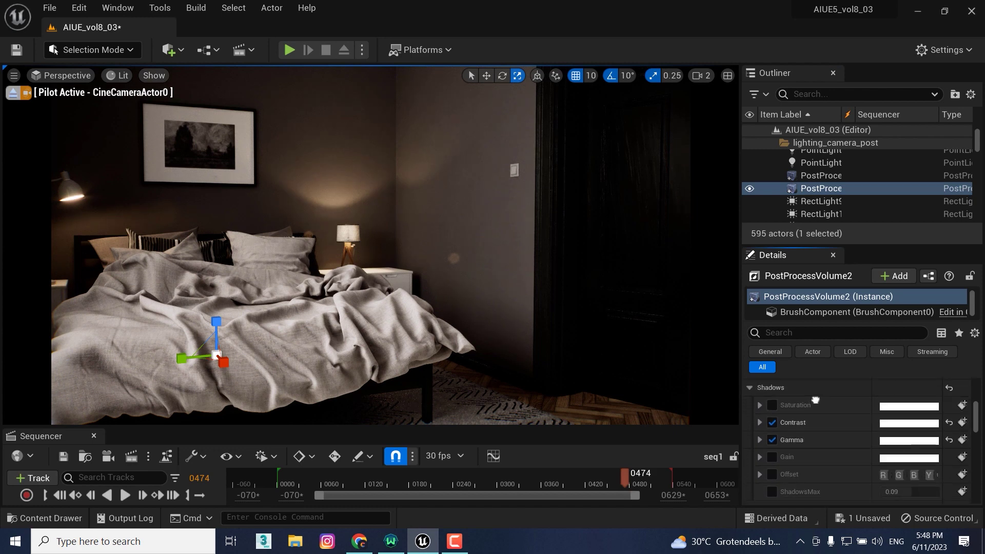
pyautogui.click(760, 423)
pyautogui.scroll(-2, 790, 444)
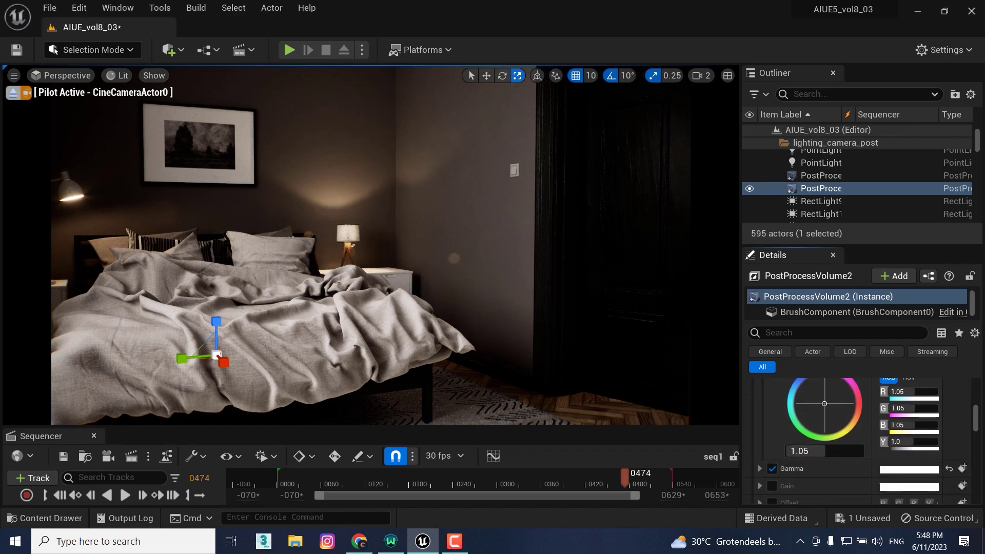
pyautogui.moveTo(814, 396); pyautogui.dragTo(815, 428, button='right')
pyautogui.scroll(-1, 826, 437)
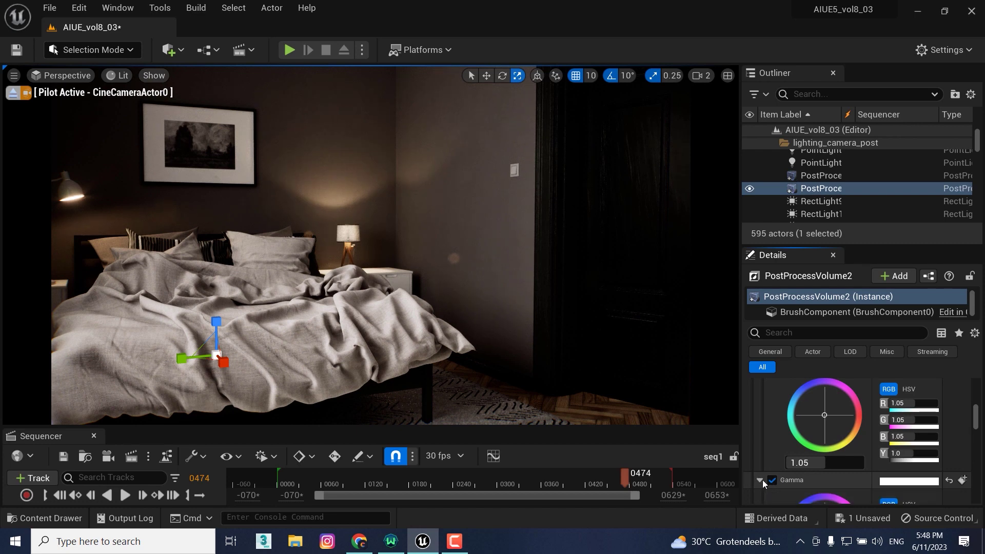
pyautogui.scroll(-5, 763, 483)
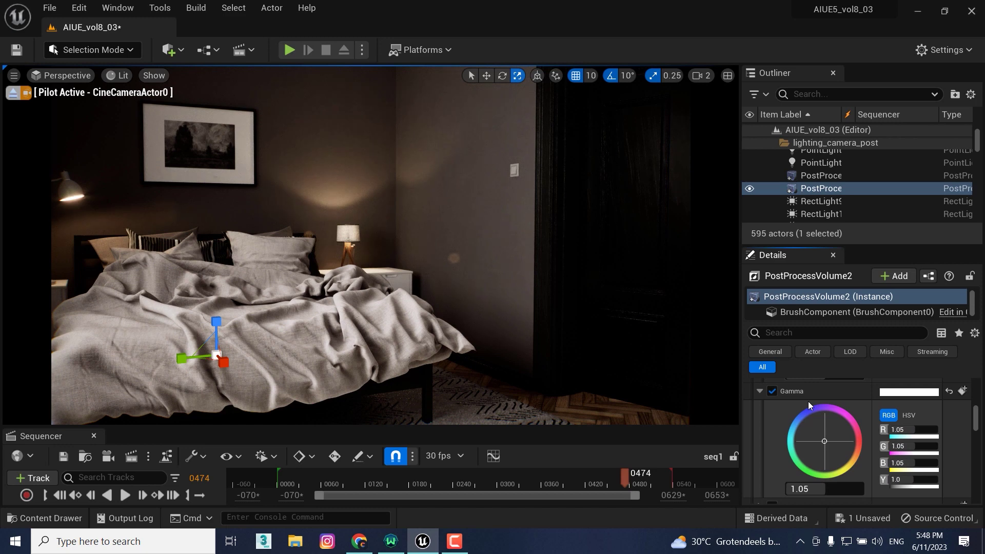
pyautogui.click(830, 175)
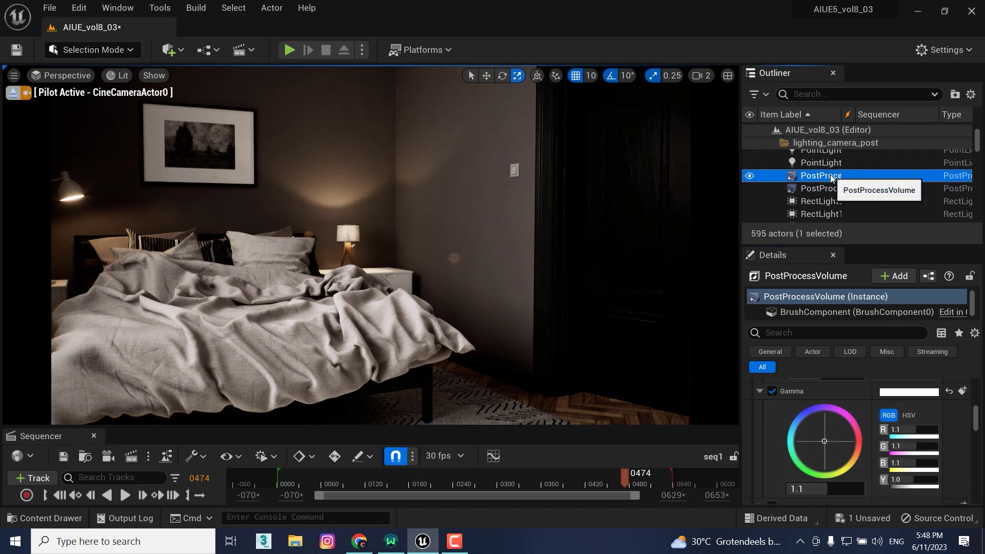
pyautogui.click(829, 190)
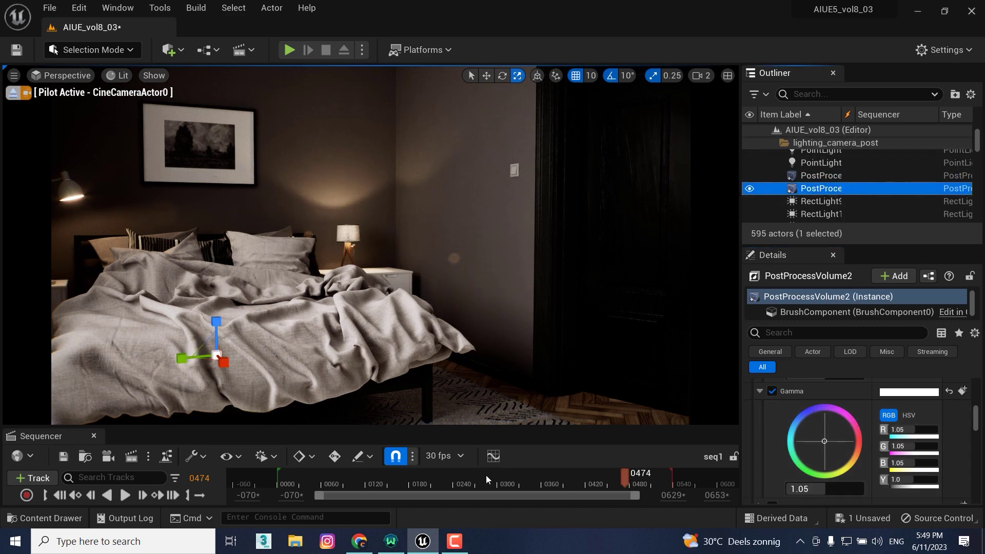
# - Compare the living room at frame 148 with the bedroom at frame 516, and collapse the Shadows settings of PostProcessVolume2
pyautogui.click(387, 478)
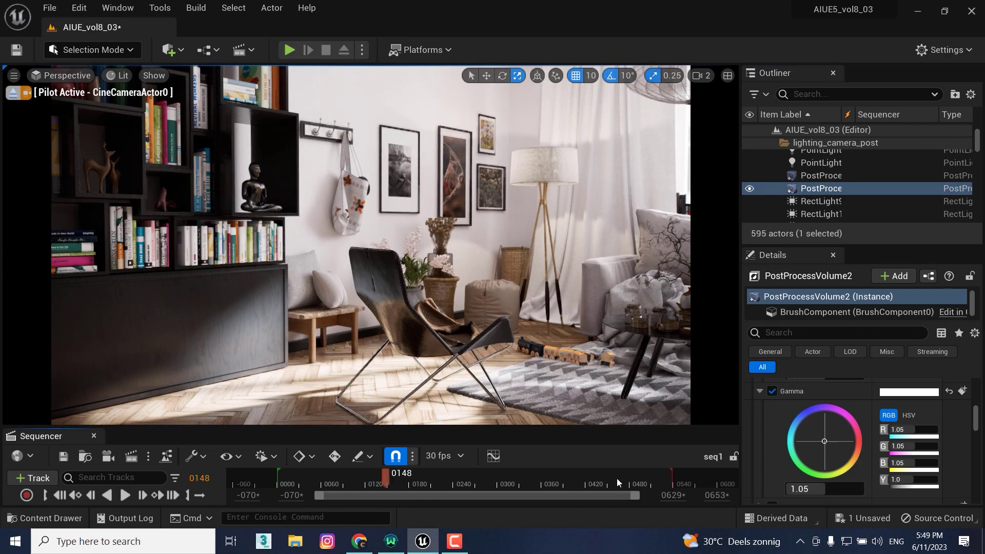
pyautogui.moveTo(616, 479); pyautogui.dragTo(656, 485)
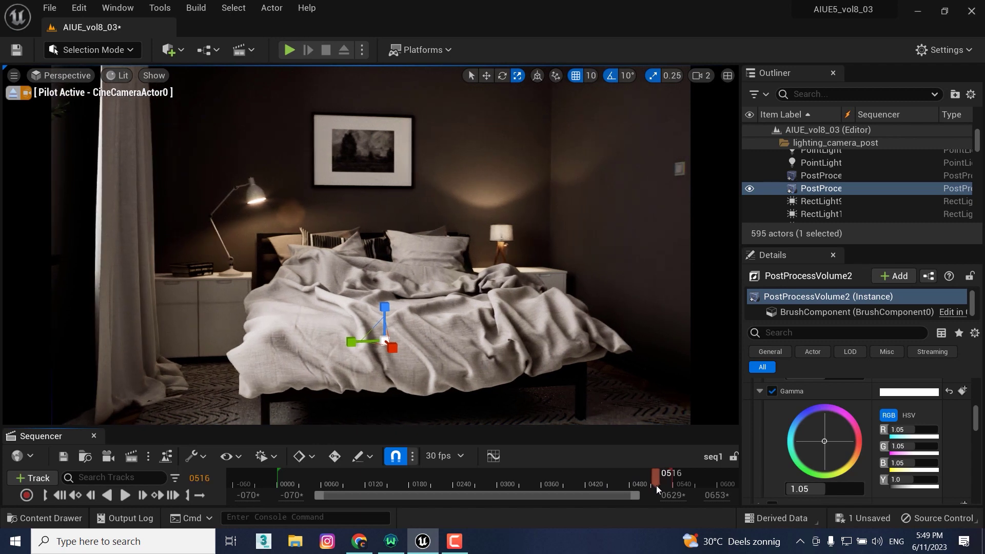
pyautogui.click(759, 391)
pyautogui.scroll(3, 772, 408)
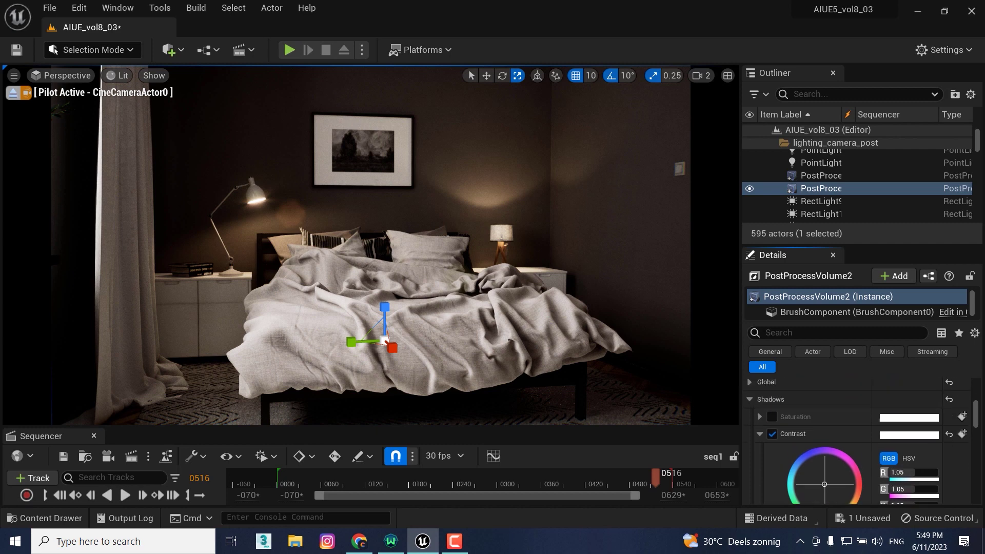
pyautogui.click(759, 433)
pyautogui.click(749, 399)
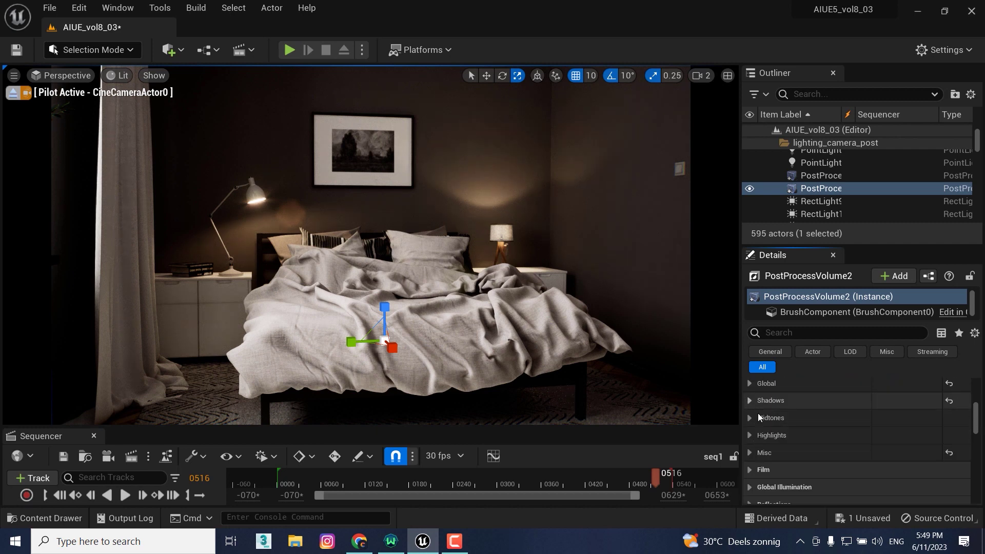
# - Set the Film Grain Intensity of PostProcessVolume2 to about 0.67
pyautogui.scroll(-2, 775, 439)
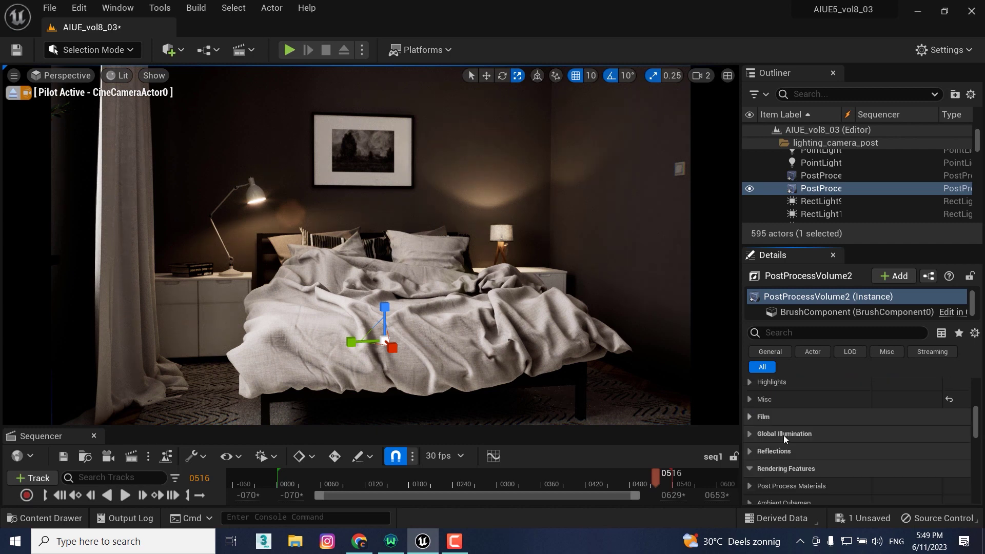
pyautogui.scroll(-5, 784, 439)
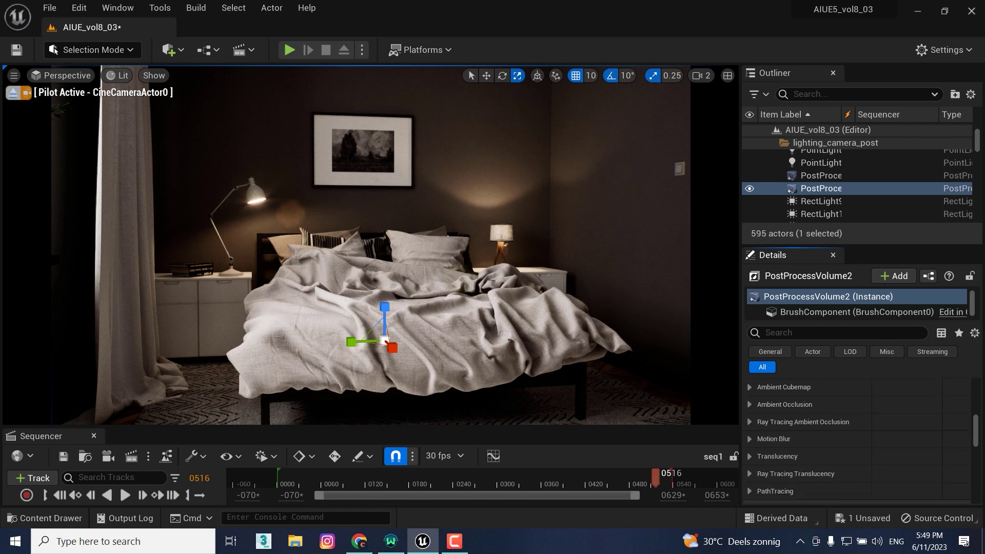
pyautogui.scroll(-2, 857, 441)
pyautogui.scroll(-2, 804, 434)
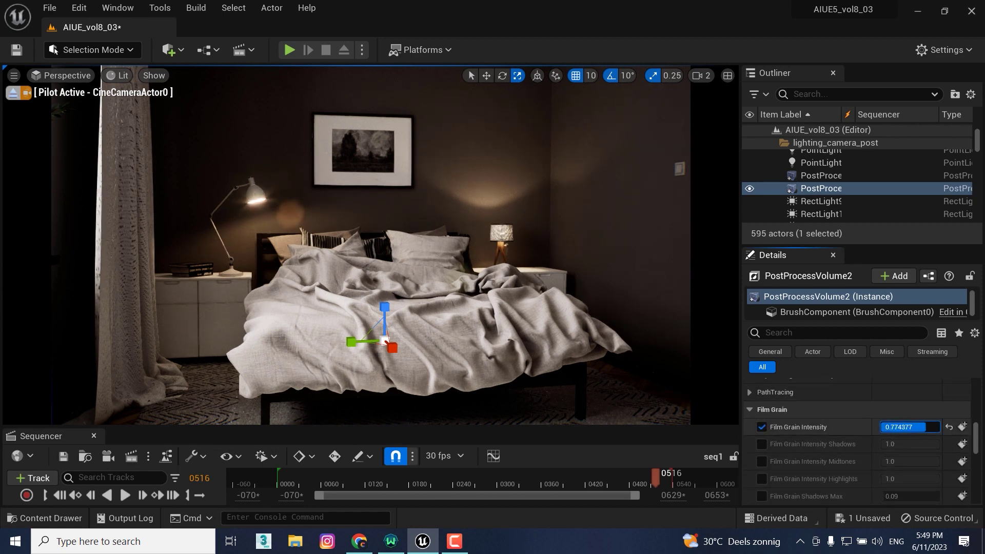
pyautogui.moveTo(903, 427); pyautogui.dragTo(823, 435)
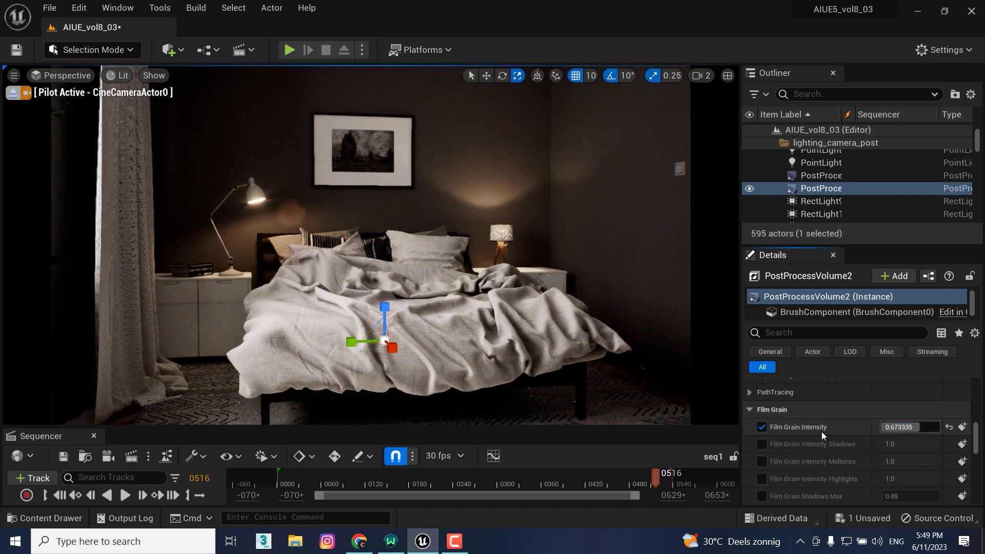
# - Play the camera sequence from frame 1 through to frame 539, replay it, and postpone the autosave
pyautogui.click(277, 472)
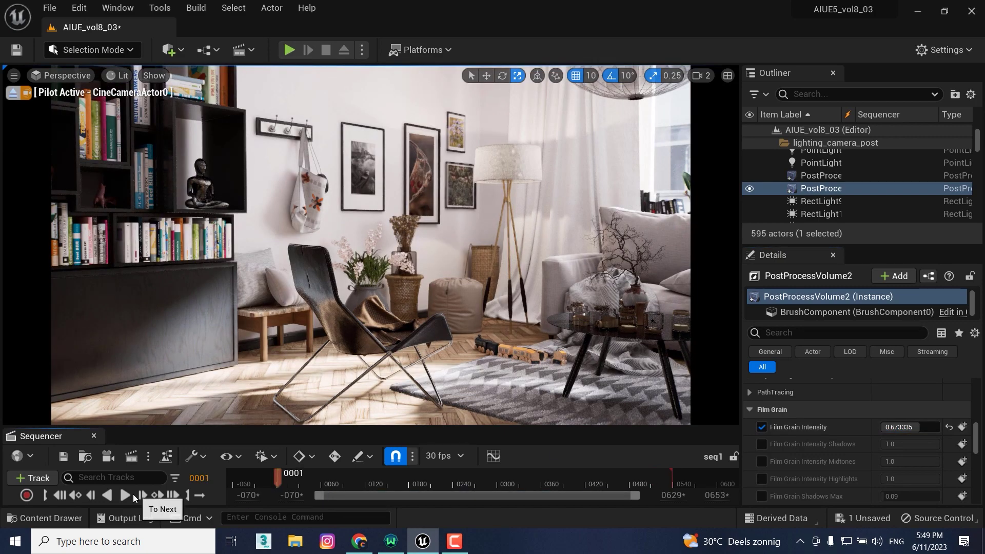
pyautogui.click(131, 495)
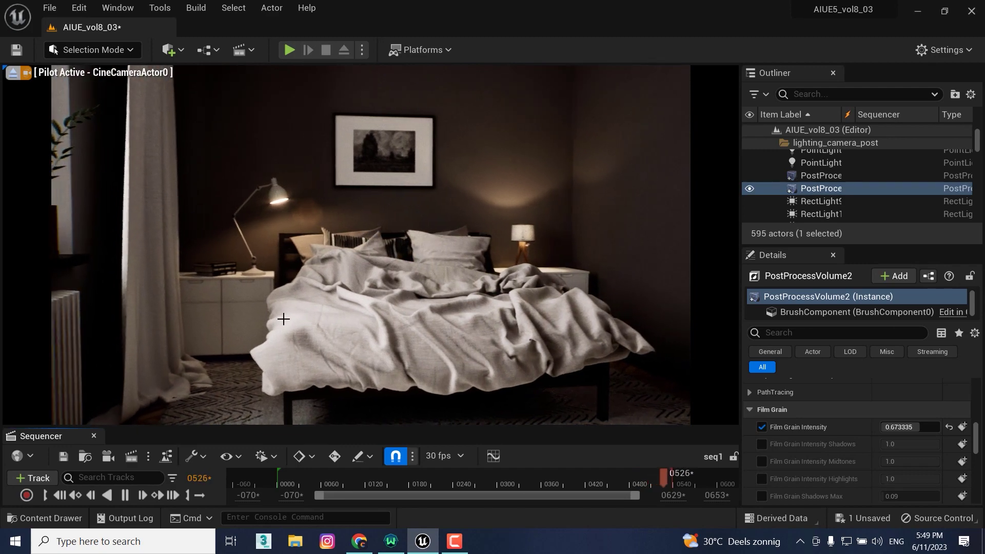
pyautogui.press('space')
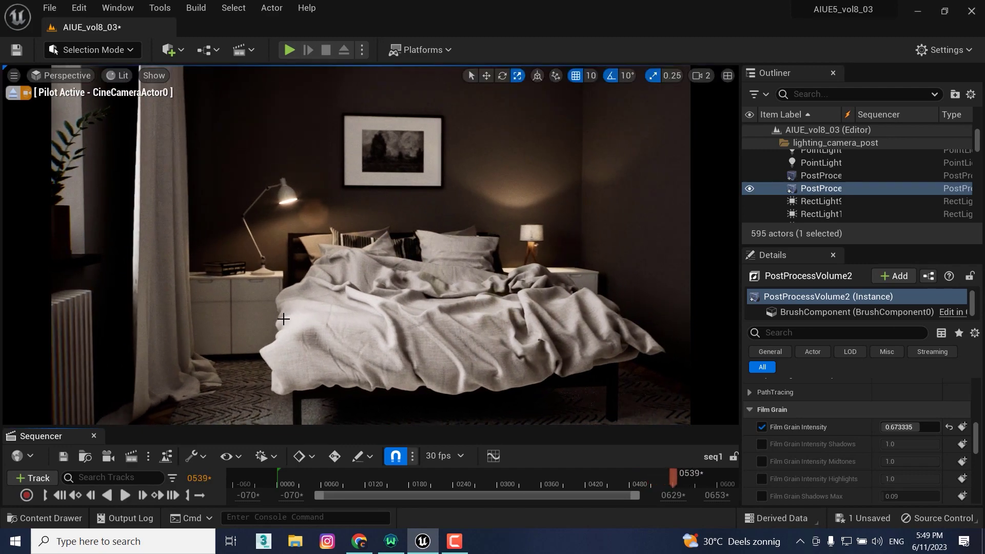
pyautogui.click(130, 500)
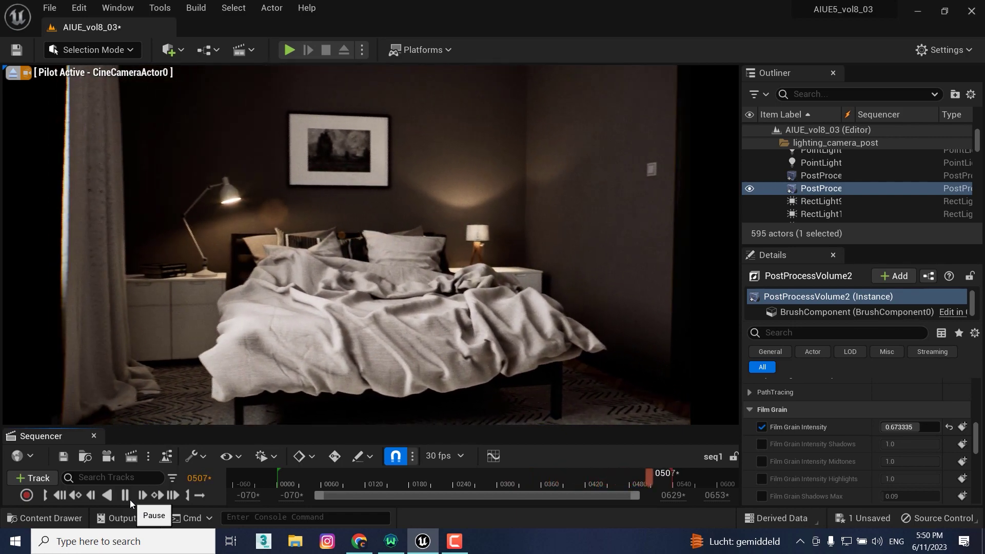
pyautogui.click(130, 500)
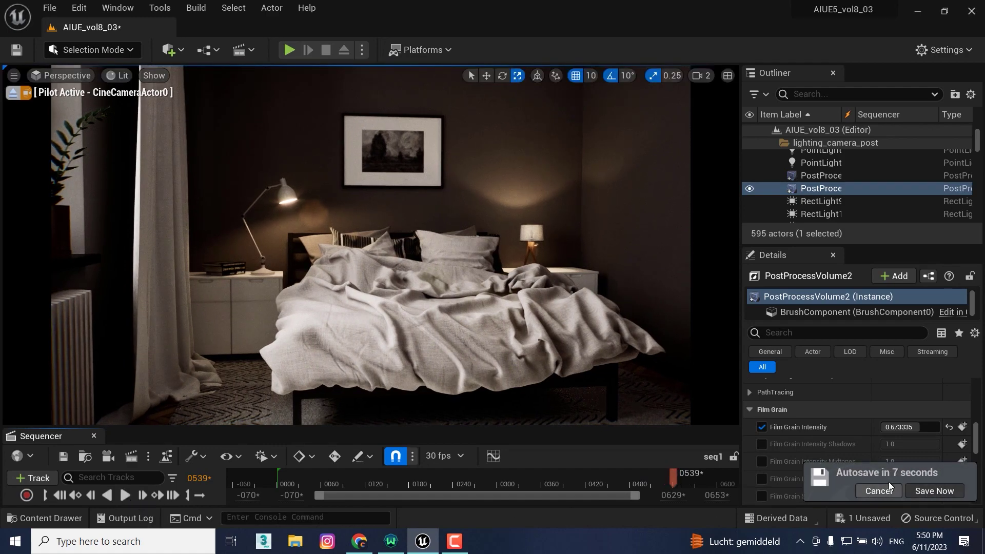
pyautogui.click(878, 491)
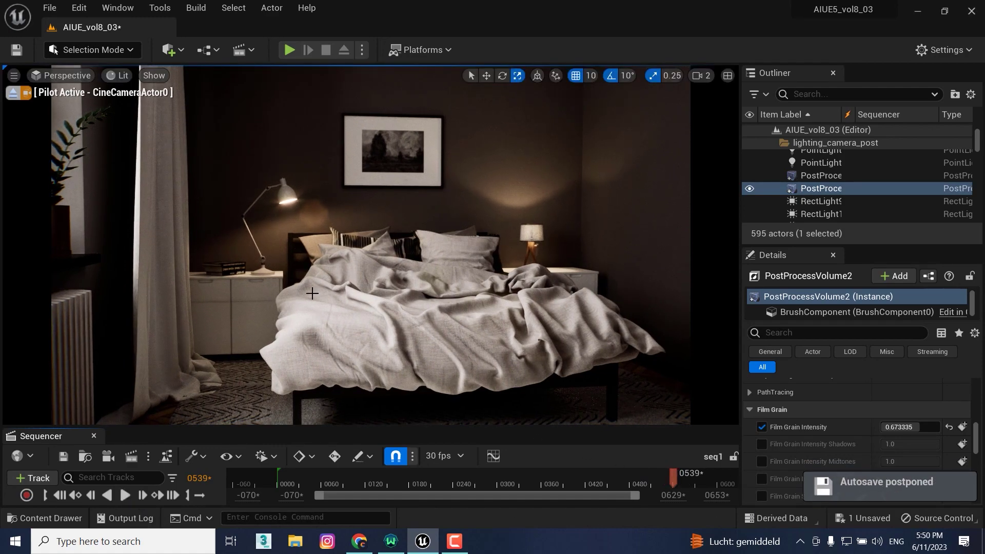